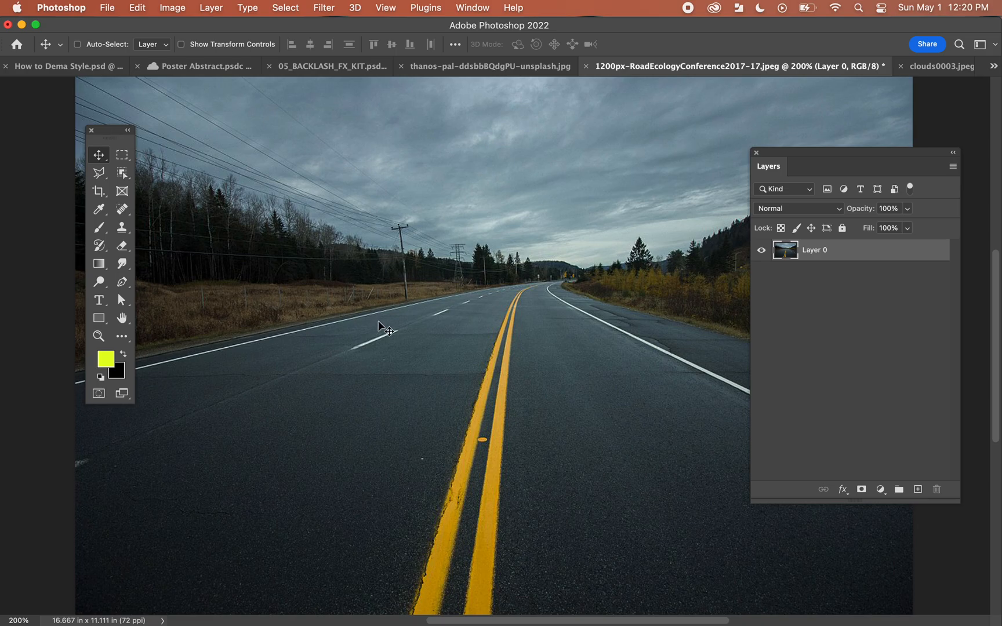
Step: Add the text "STOP" on the road's left lane and colour it white
key("t")
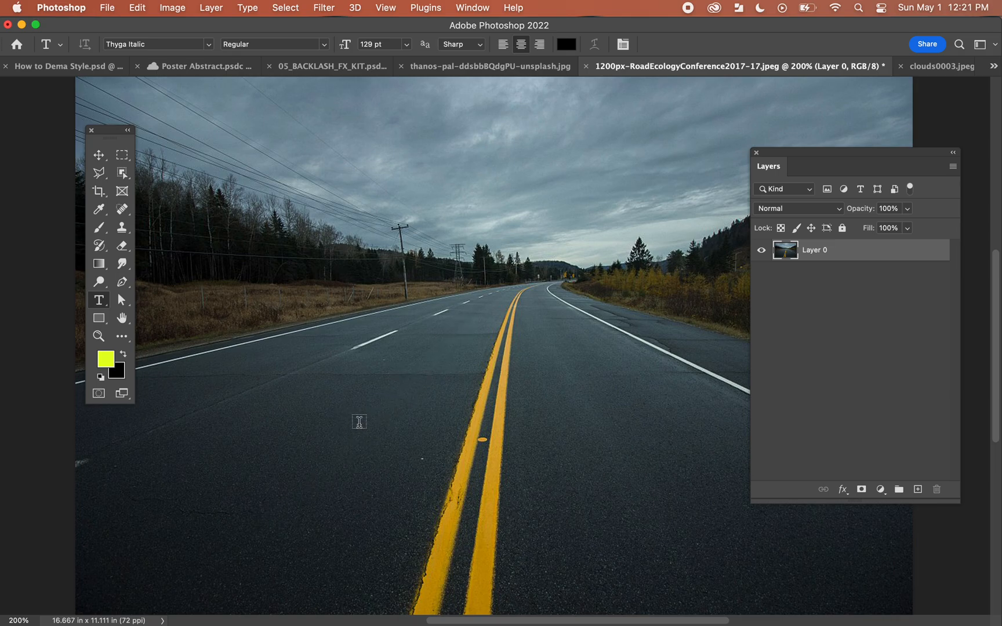
left_click(350, 399)
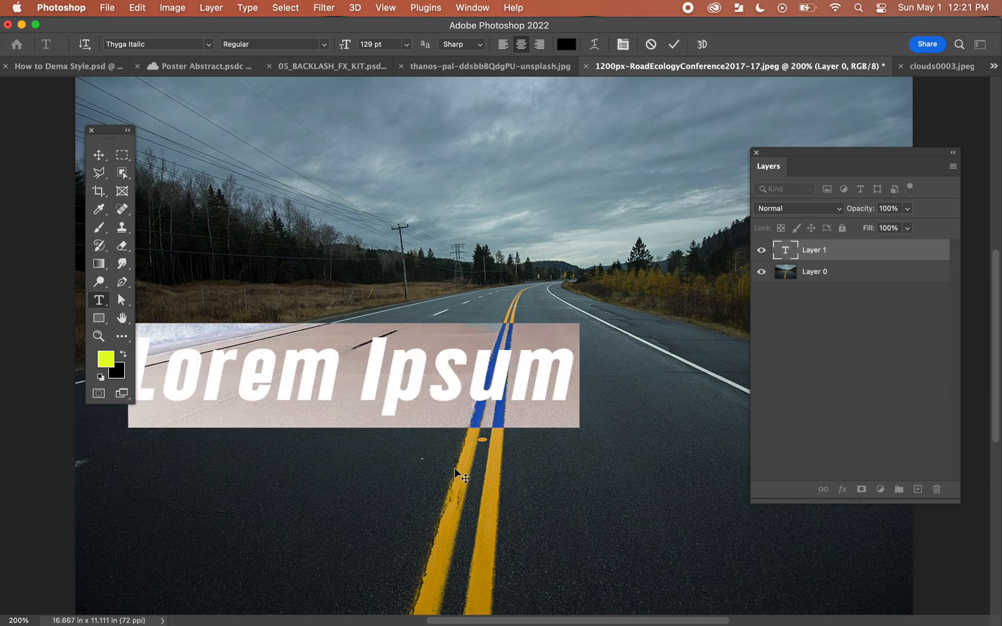
type("STOP")
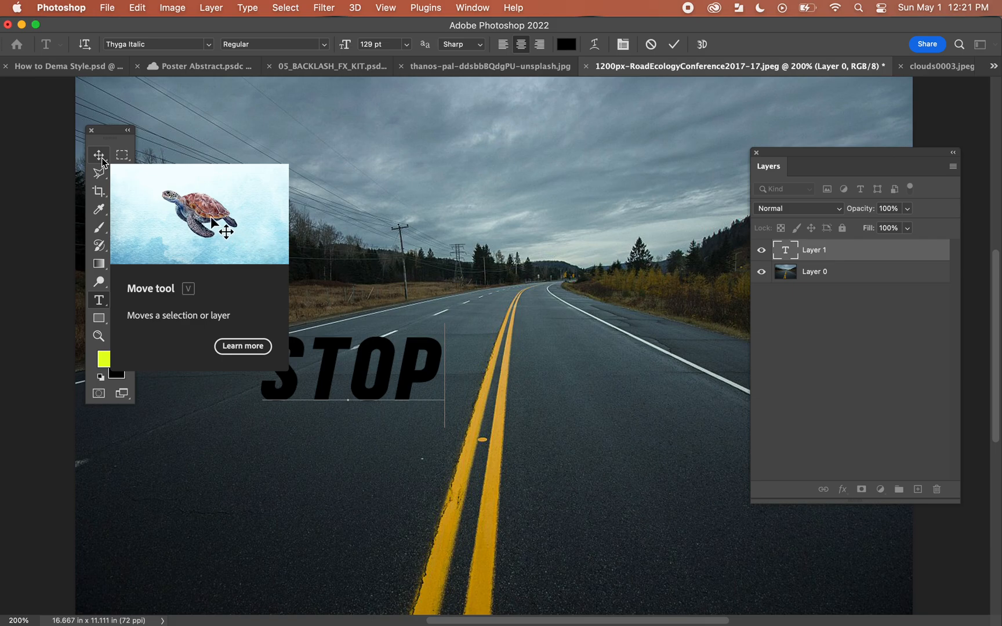
double_click(390, 382)
left_click(101, 377)
left_click(123, 354)
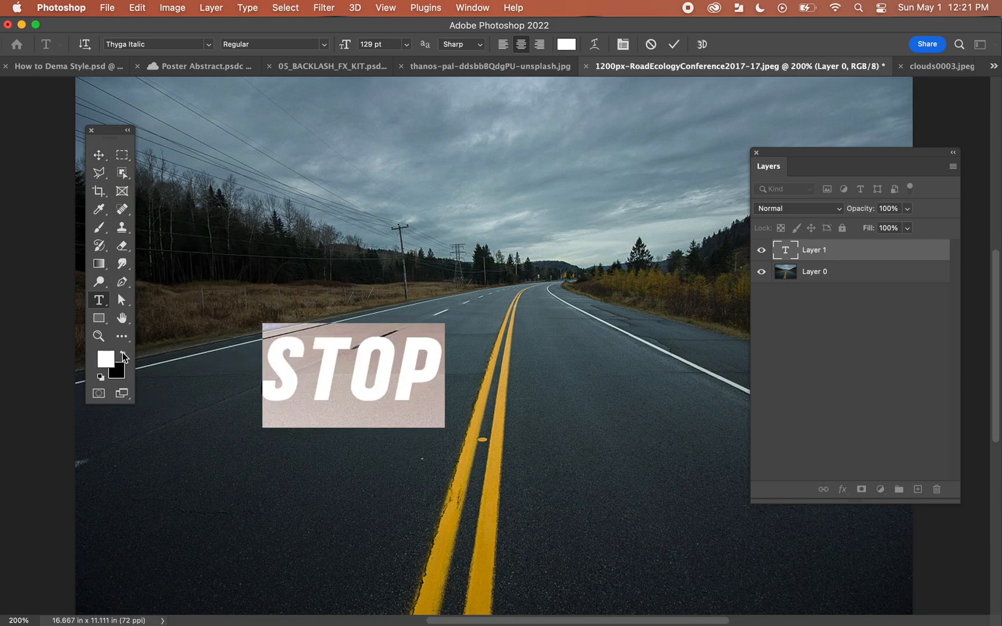
Step: Move the STOP text slightly lower on the left lane and rasterize its type layer
left_click(100, 156)
left_click_drag(352, 319, 348, 356)
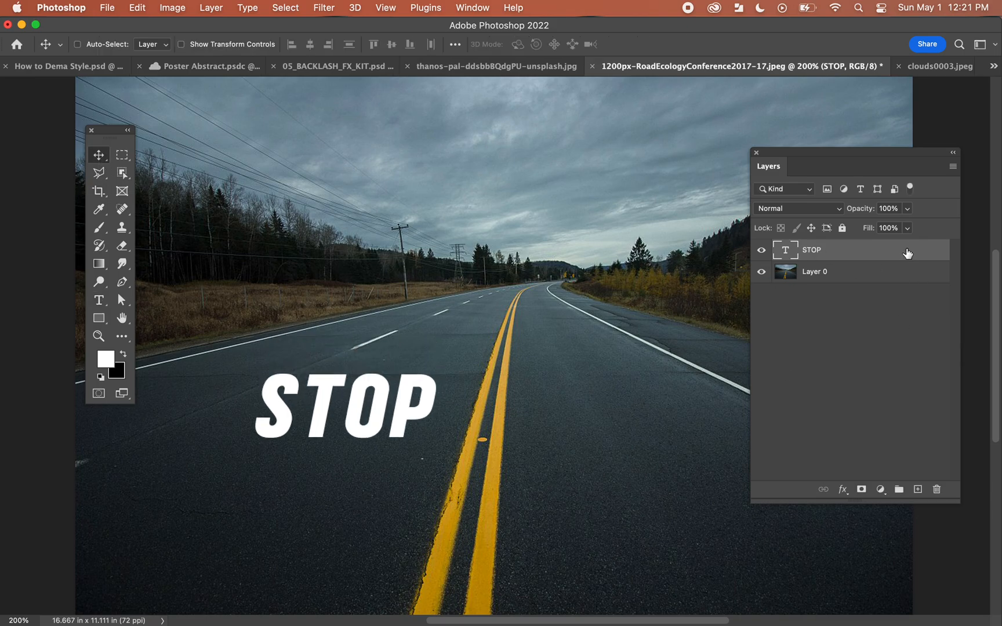
right_click(853, 253)
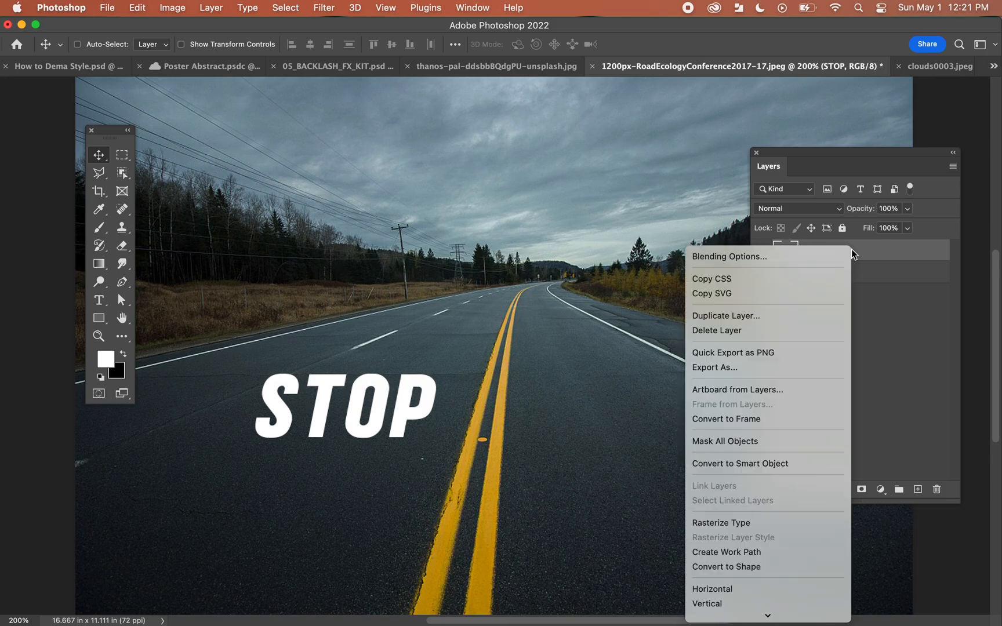
left_click(747, 522)
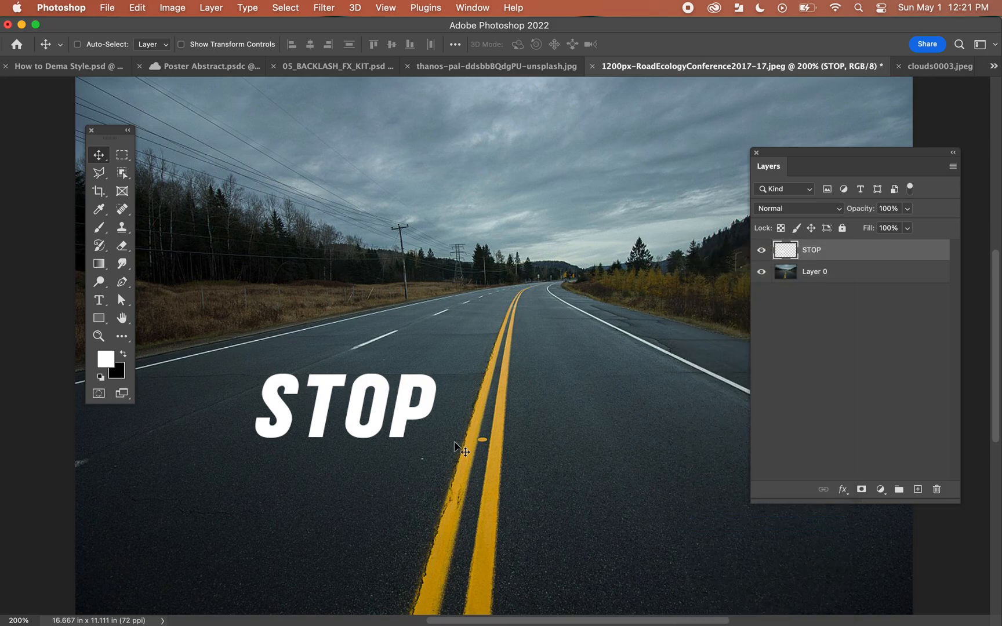
left_click_drag(420, 414, 421, 432)
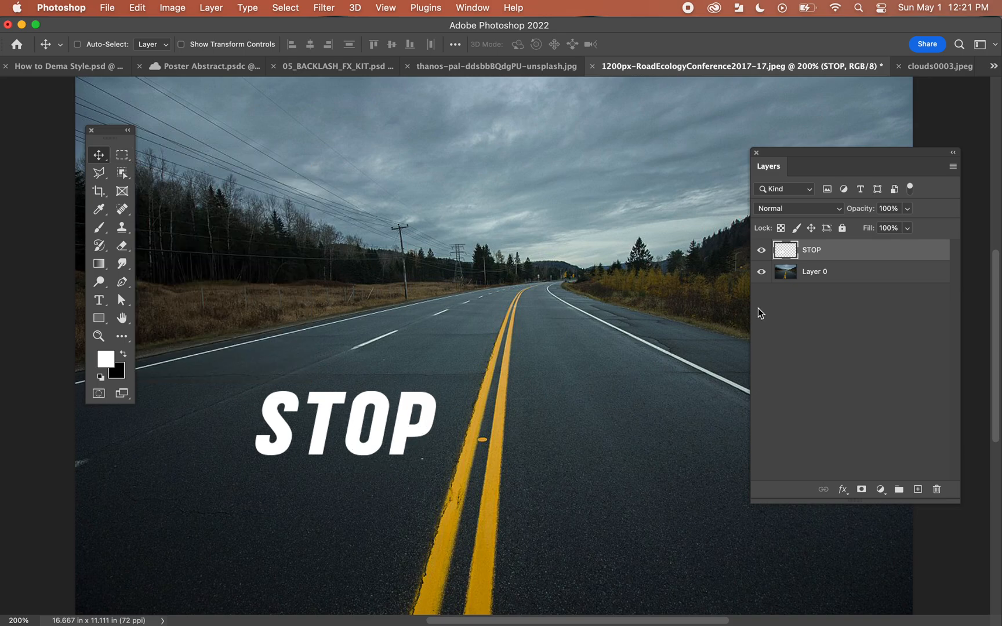
Step: Select the STOP lettering with a rectangular marquee and cut it from its layer to the clipboard
left_click(786, 250, "super")
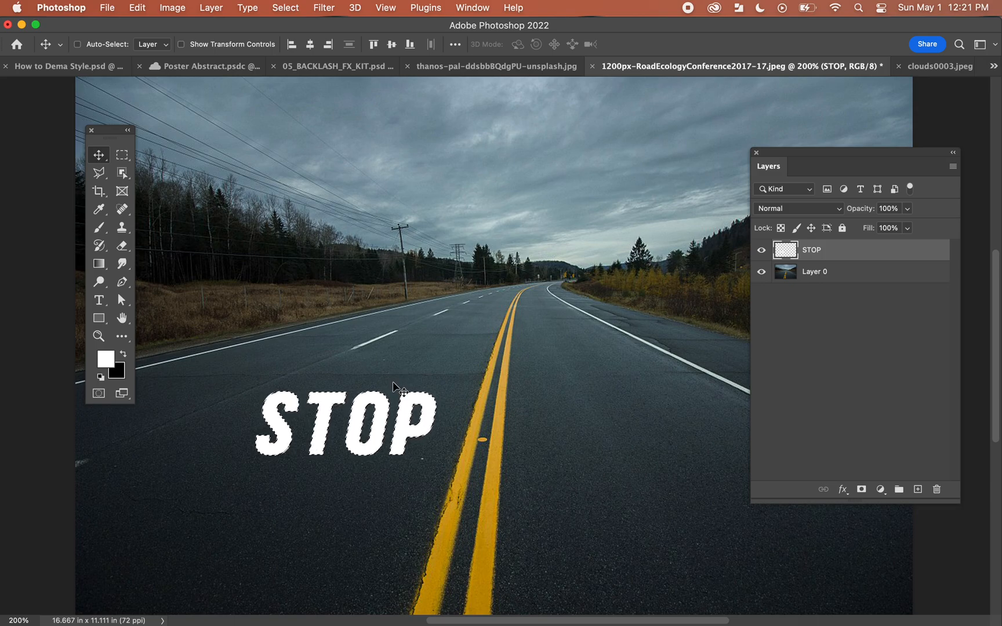
left_click(122, 154)
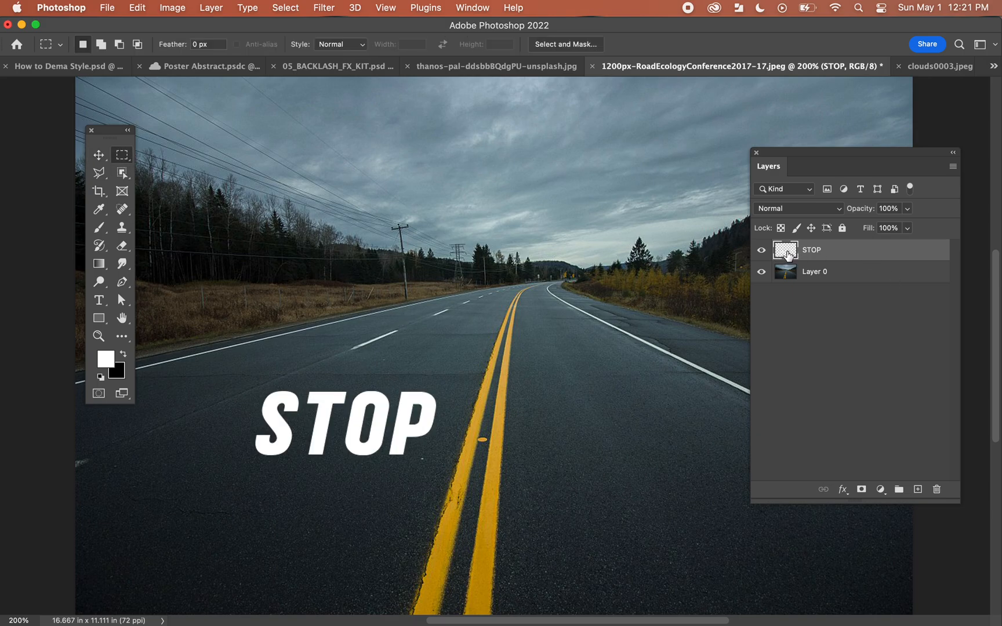
left_click_drag(239, 385, 450, 471)
key("super+x")
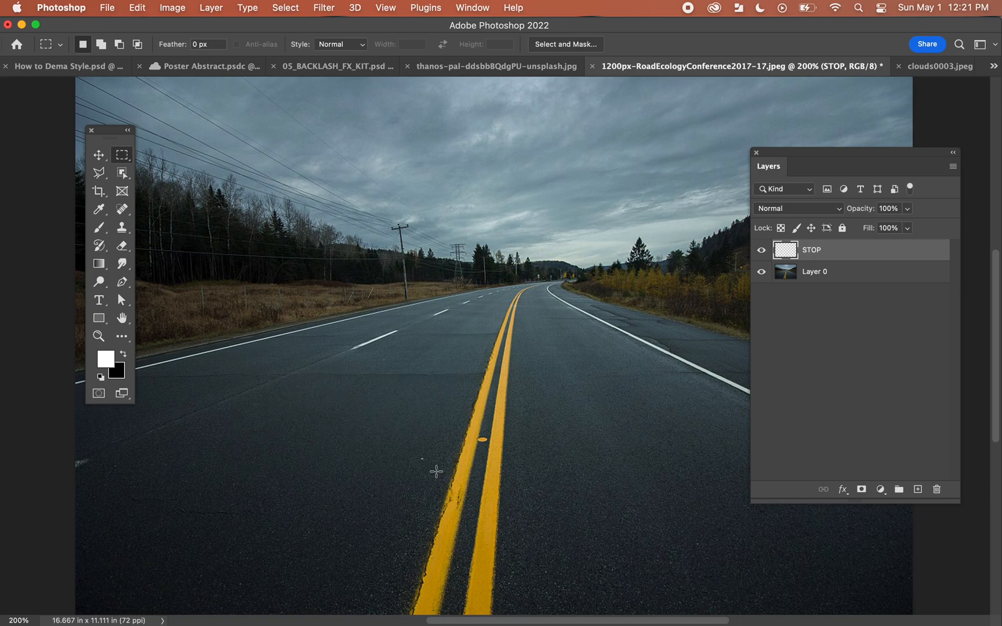
key("v")
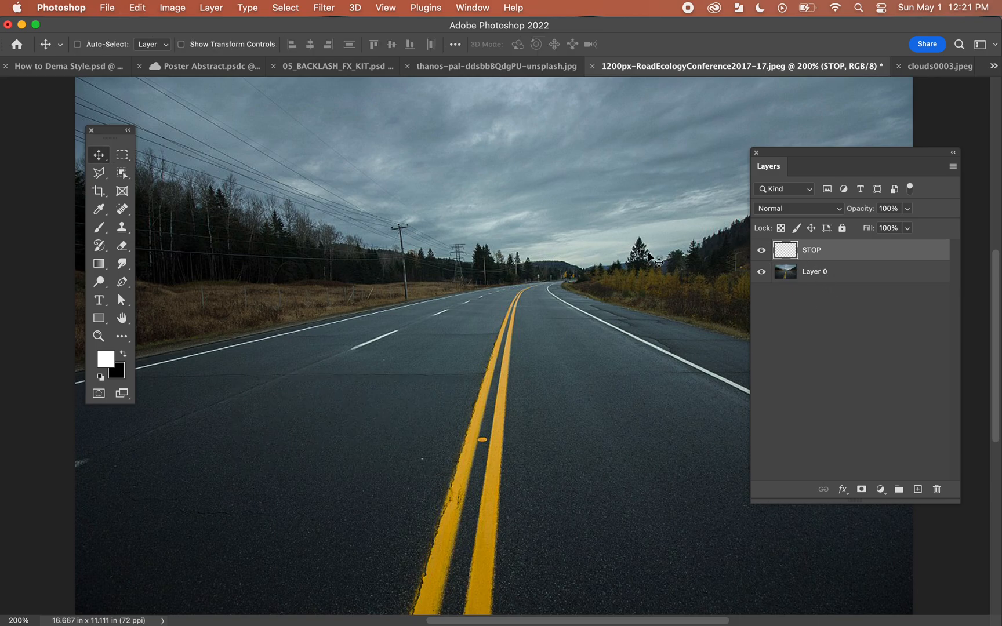
left_click_drag(110, 135, 121, 144)
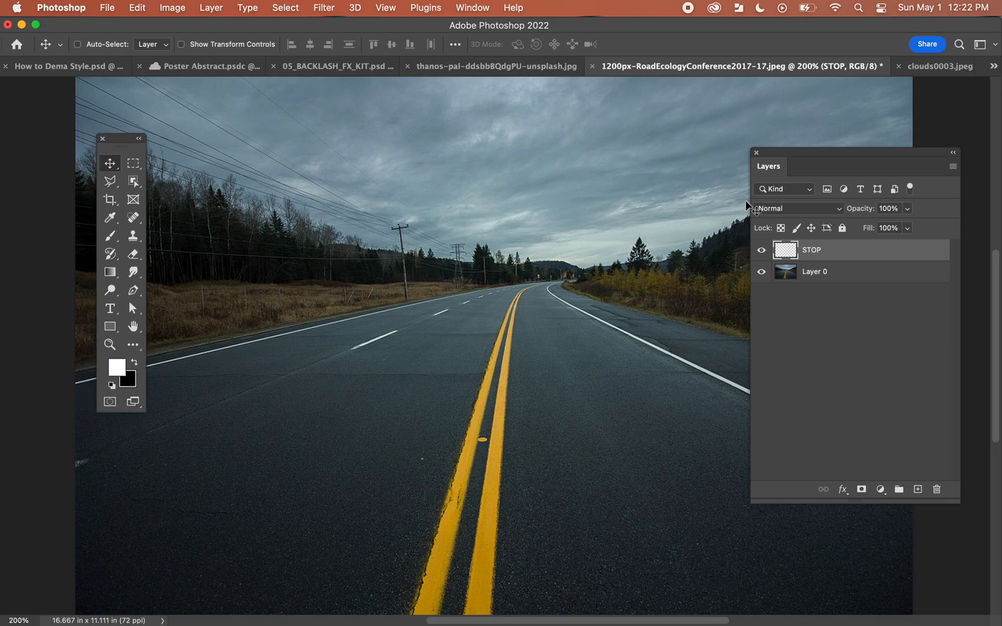
left_click(785, 275)
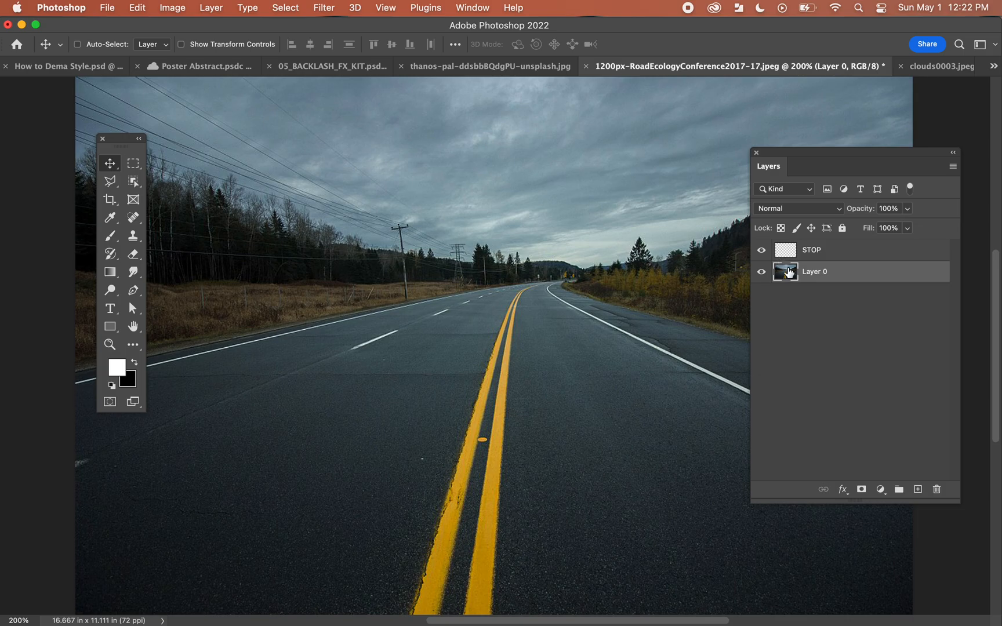
left_click(324, 8)
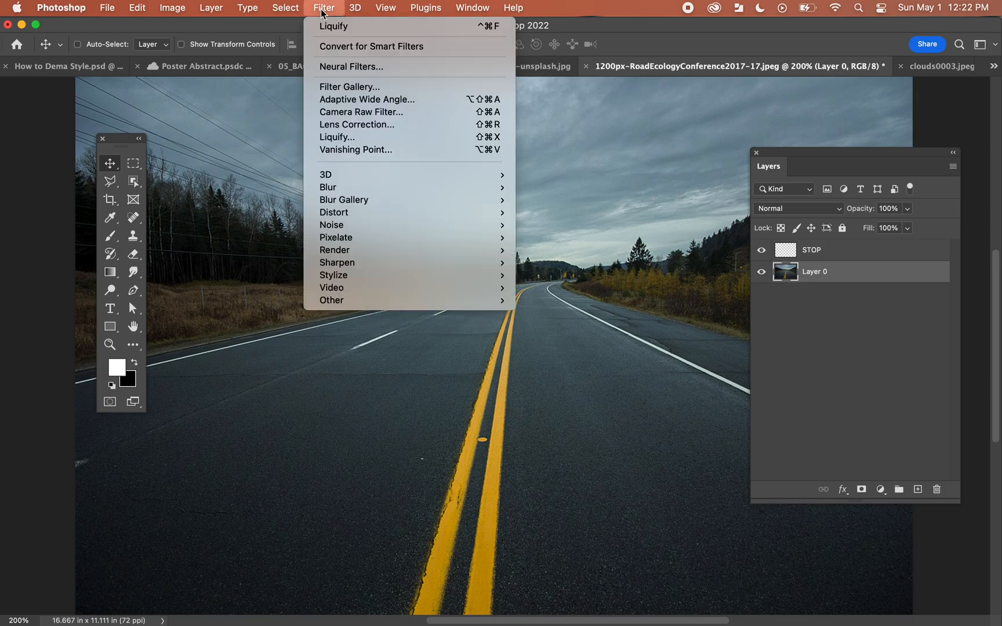
left_click(354, 152)
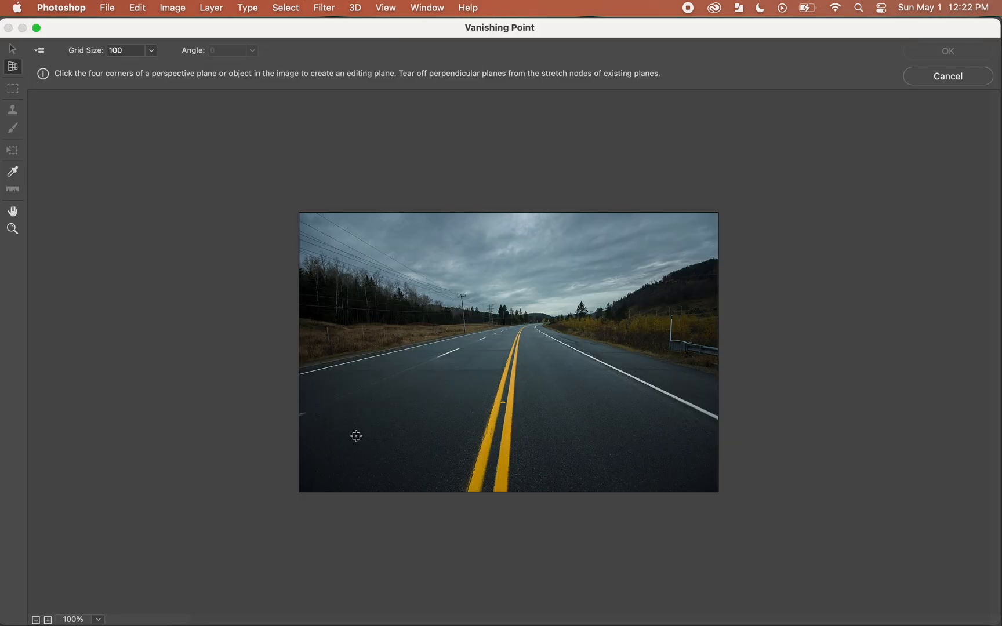
left_click(939, 79)
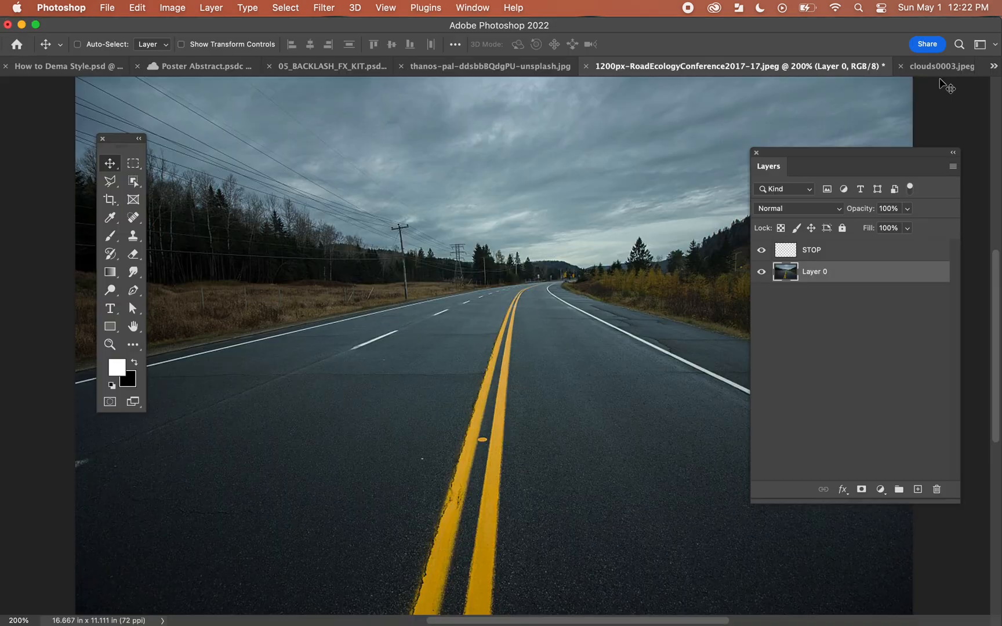
left_click(797, 255)
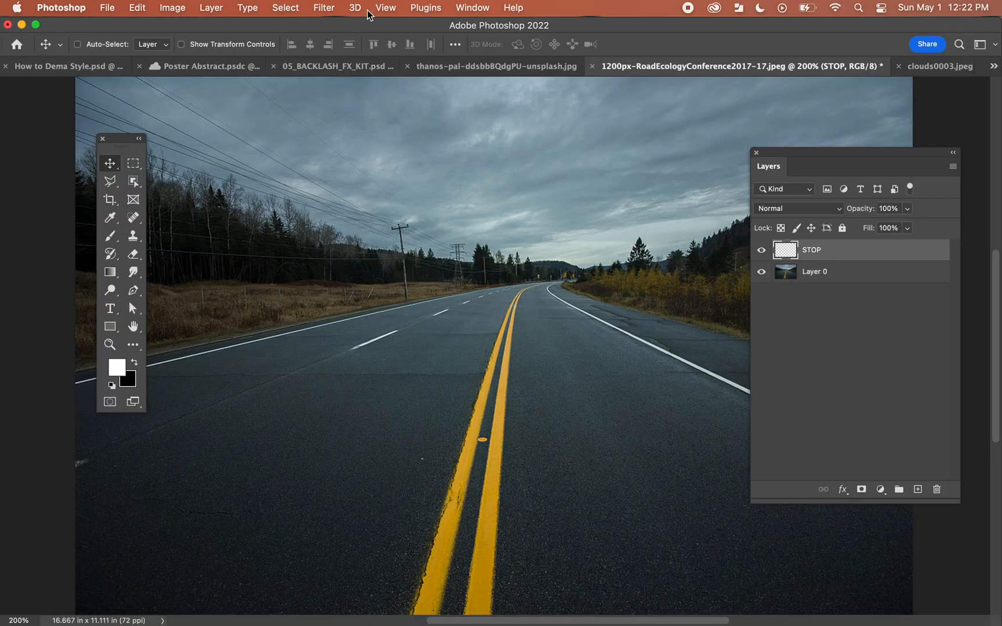
Step: Draw a four-corner Vanishing Point plane over the left lane and extend its near edge towards the viewer
left_click(324, 8)
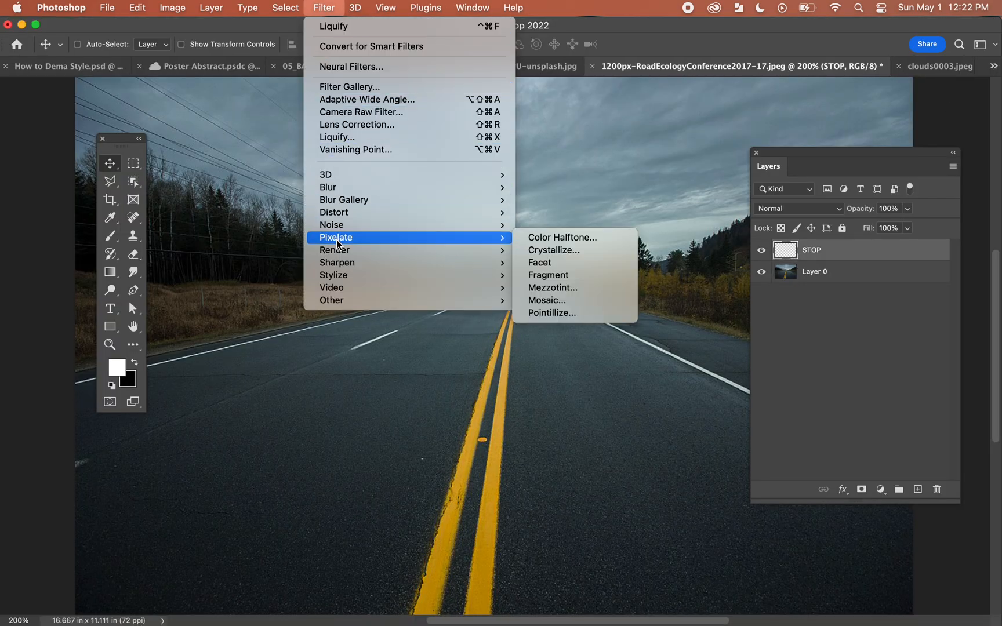
left_click(357, 150)
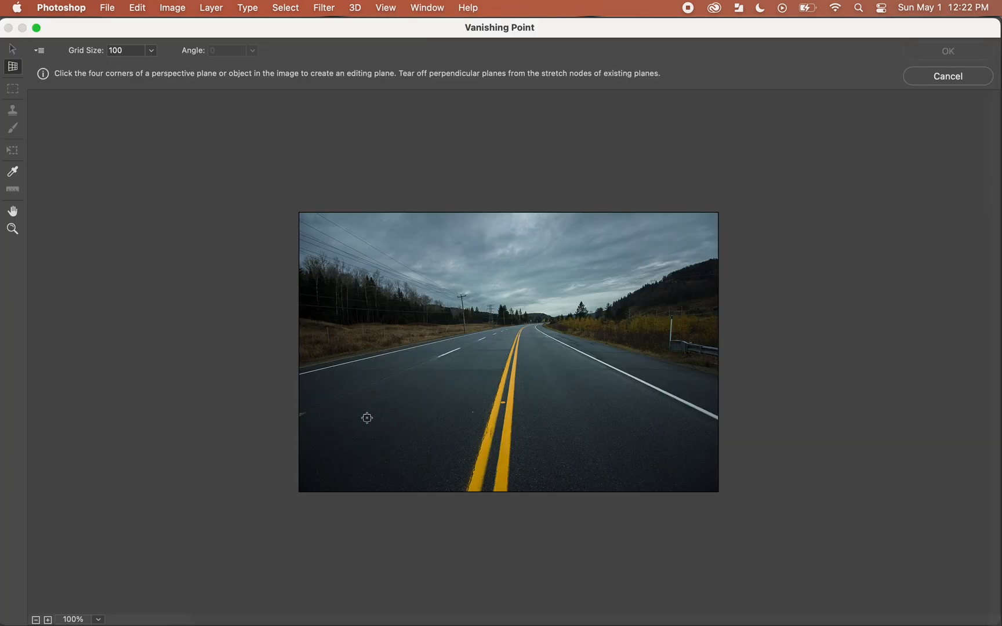
left_click(335, 428)
left_click(433, 366)
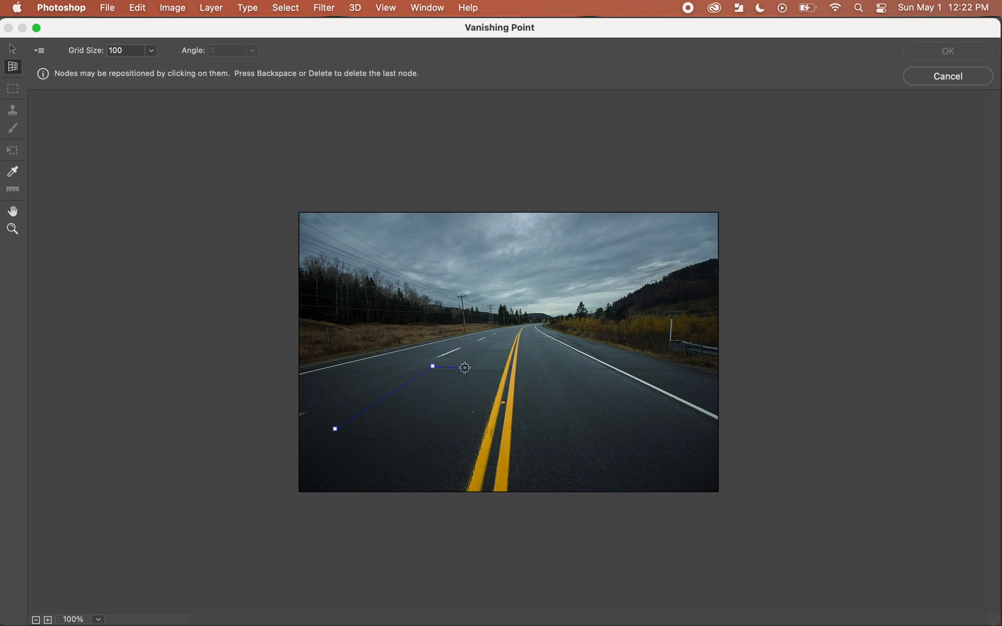
left_click(497, 366)
left_click(468, 440)
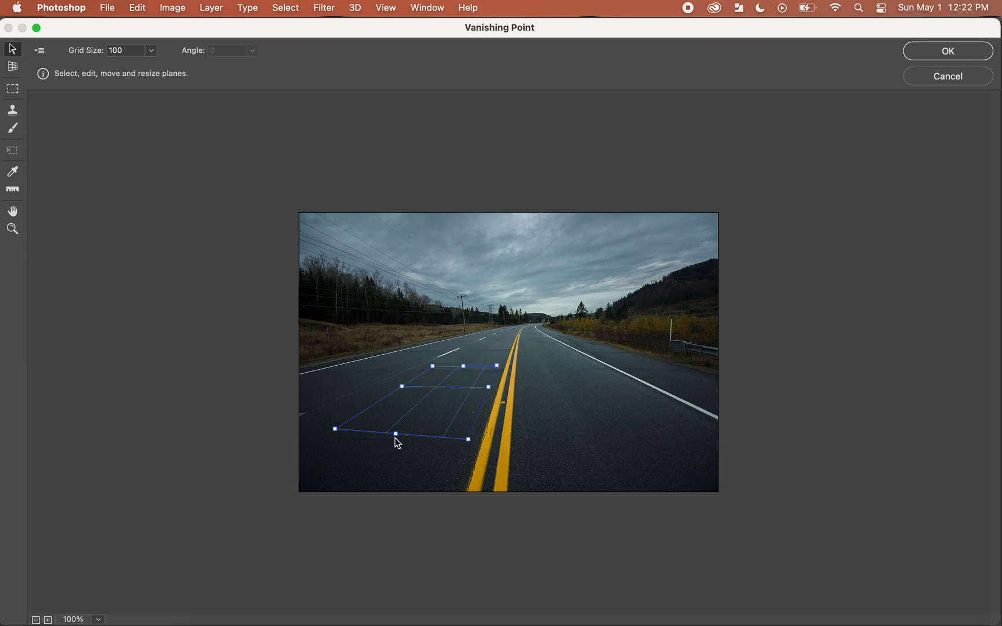
left_click_drag(396, 434, 388, 455)
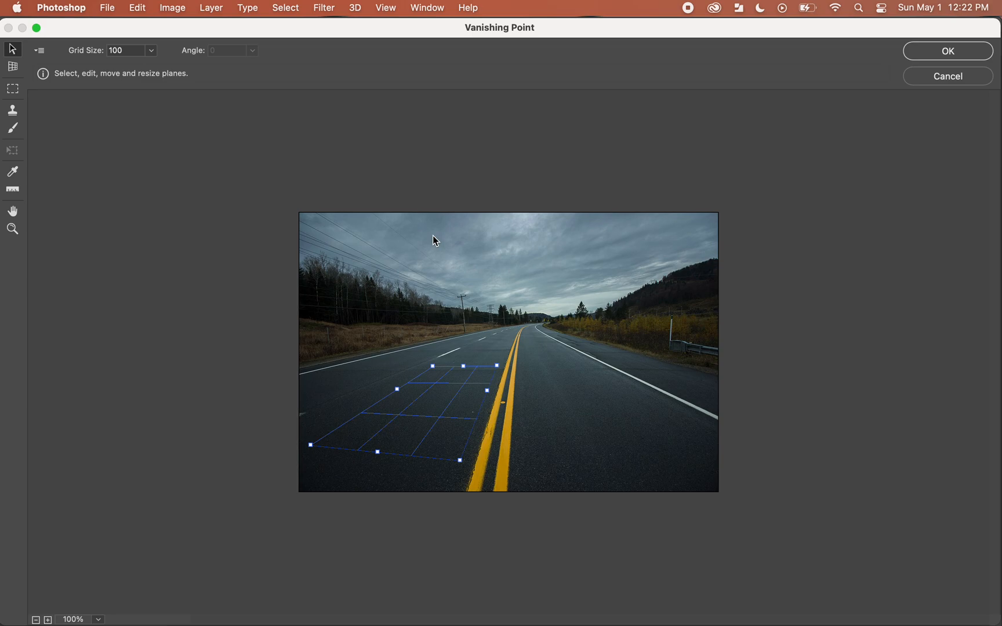
Step: Try pasting and placing the STOP lettering in Vanishing Point, apply the filter, and undo it
key("super+v")
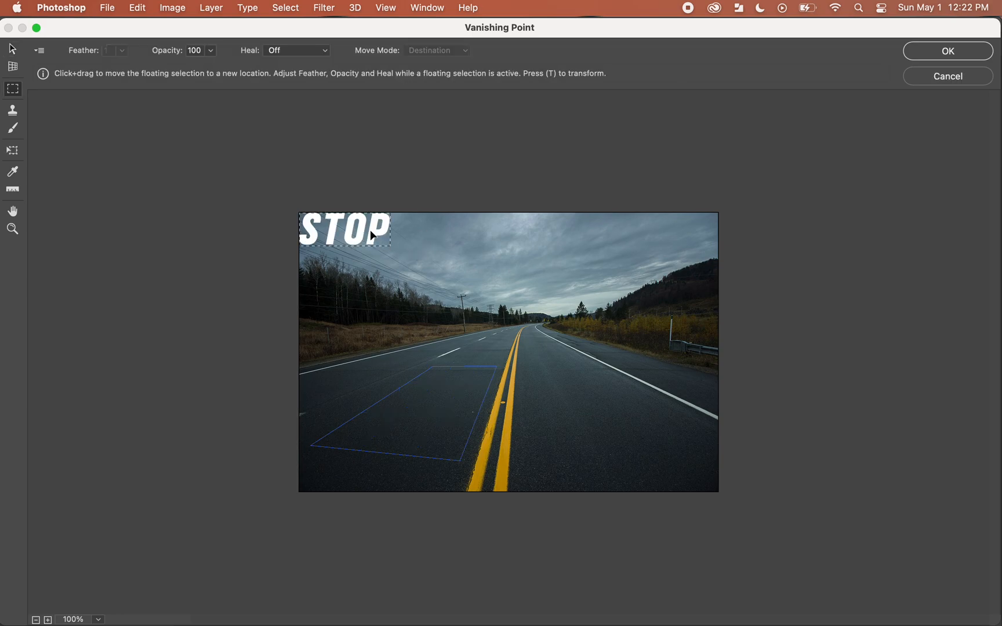
left_click_drag(363, 228, 440, 244)
key("t")
key("Return")
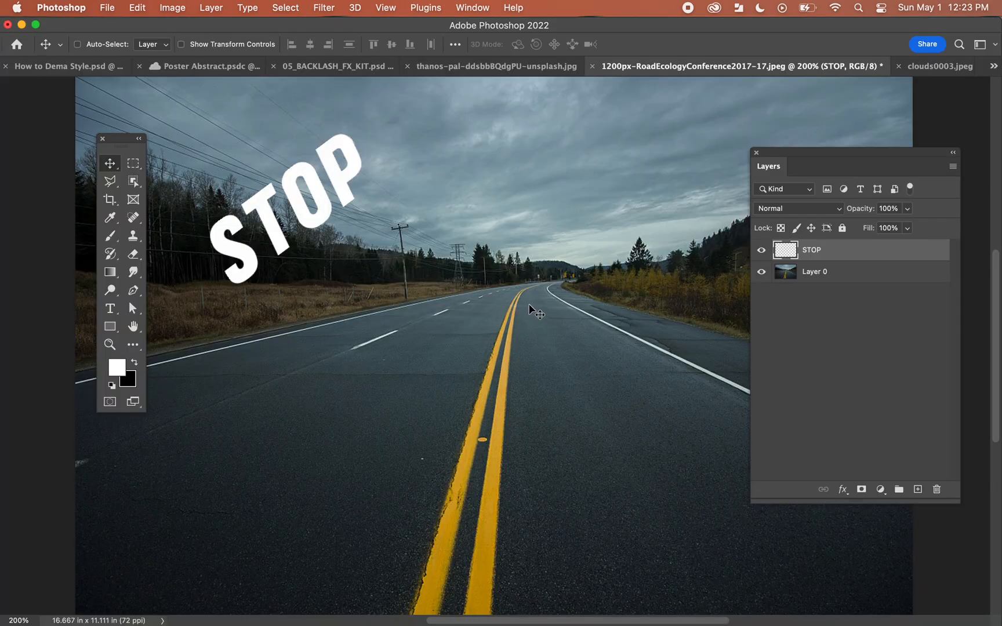
key("super+z")
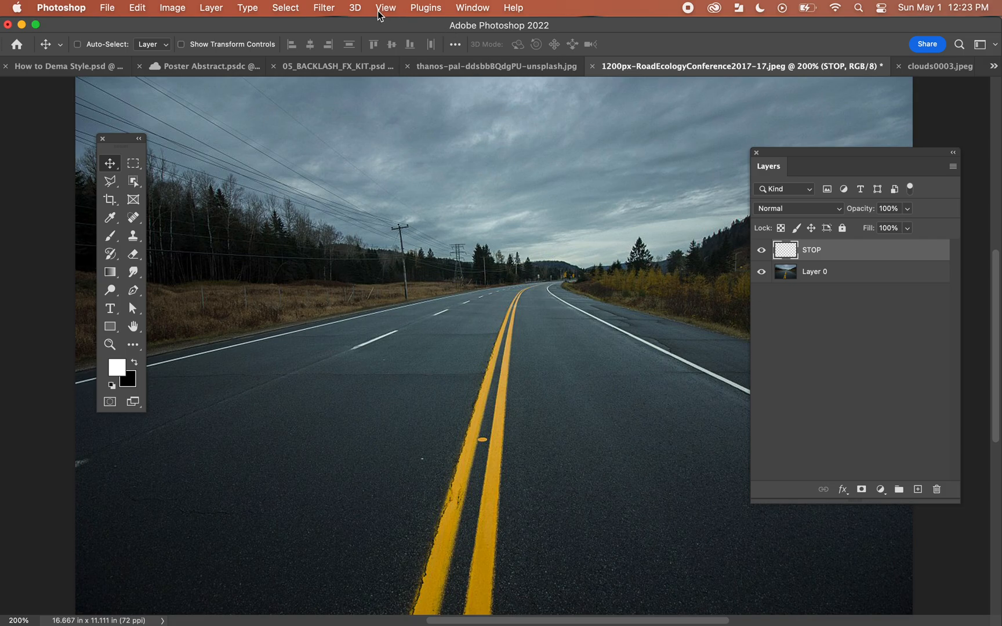
Step: Create a four-corner Vanishing Point plane on the left lane beside the yellow lines and slightly extend its near edge
left_click(325, 9)
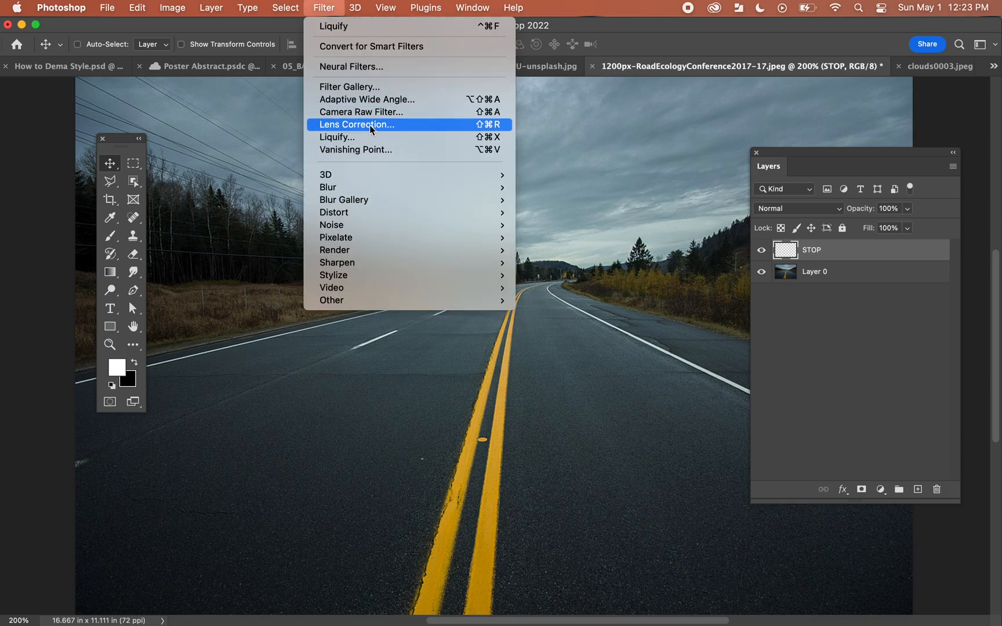
left_click(362, 150)
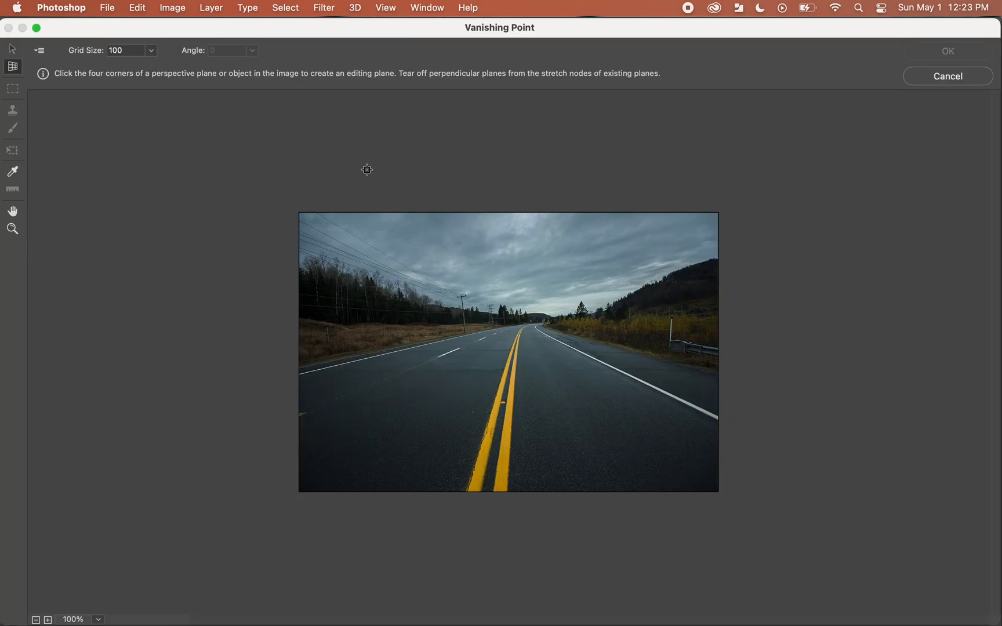
left_click(331, 433)
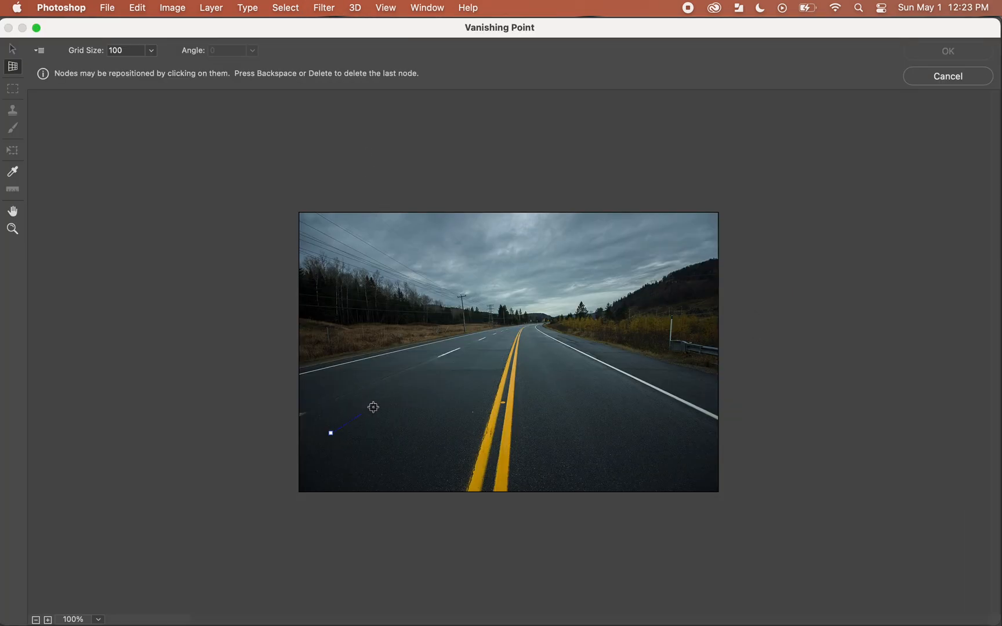
left_click(430, 368)
left_click(496, 369)
left_click(464, 439)
mouse_move(398, 436)
left_mouse_down()
mouse_move(390, 445)
mouse_move(399, 439)
left_mouse_up()
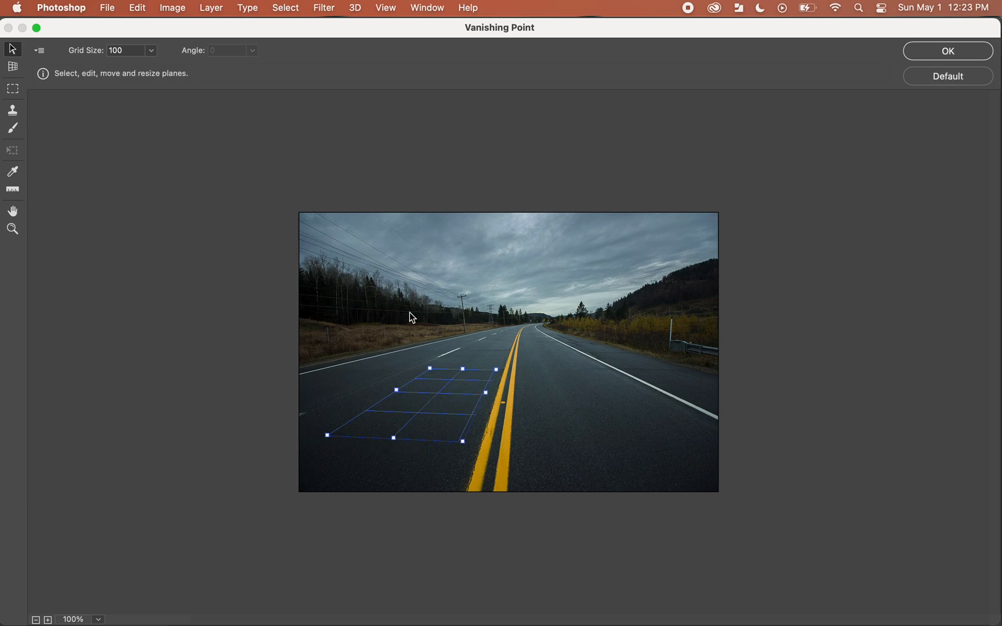
Step: Paste the STOP lettering onto the perspective plane, transform it to fit near the yellow lines, and apply the filter
key("super+v")
left_click_drag(381, 248, 408, 325)
key("t")
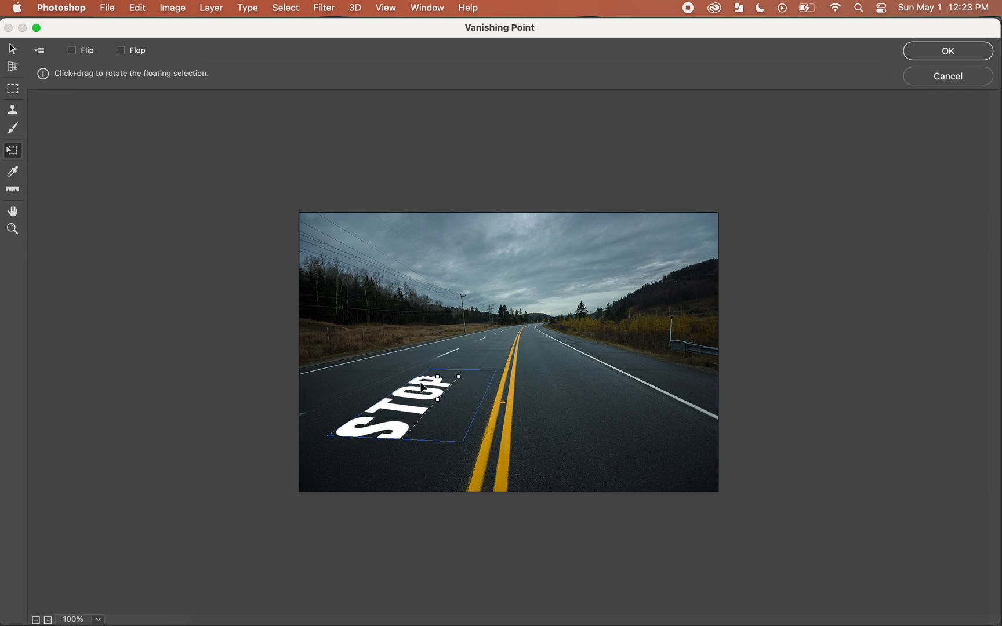
left_click_drag(413, 406, 439, 411)
left_click_drag(479, 374, 437, 363)
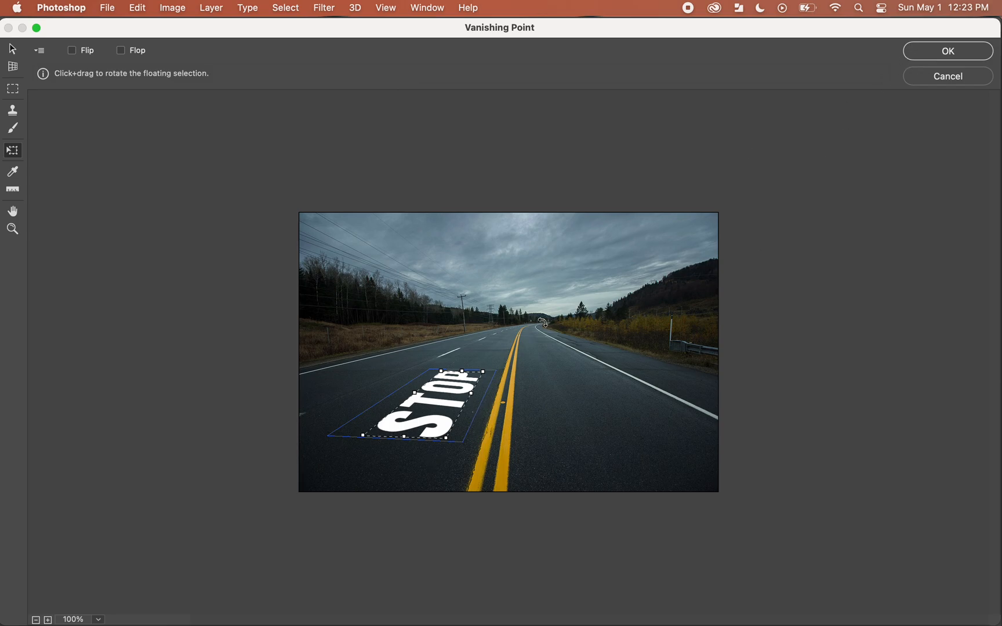
left_click(947, 51)
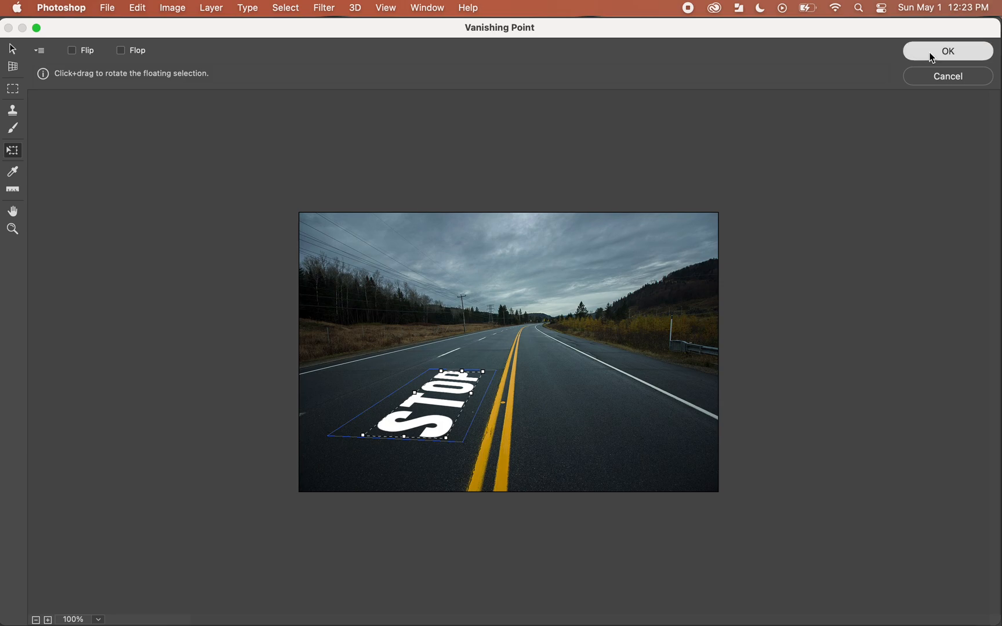
Step: Reposition the STOP lettering within the left lane and rotate it 1.52 degrees
left_click_drag(352, 498, 379, 469)
key("ctrl+t")
left_click_drag(431, 378, 434, 380)
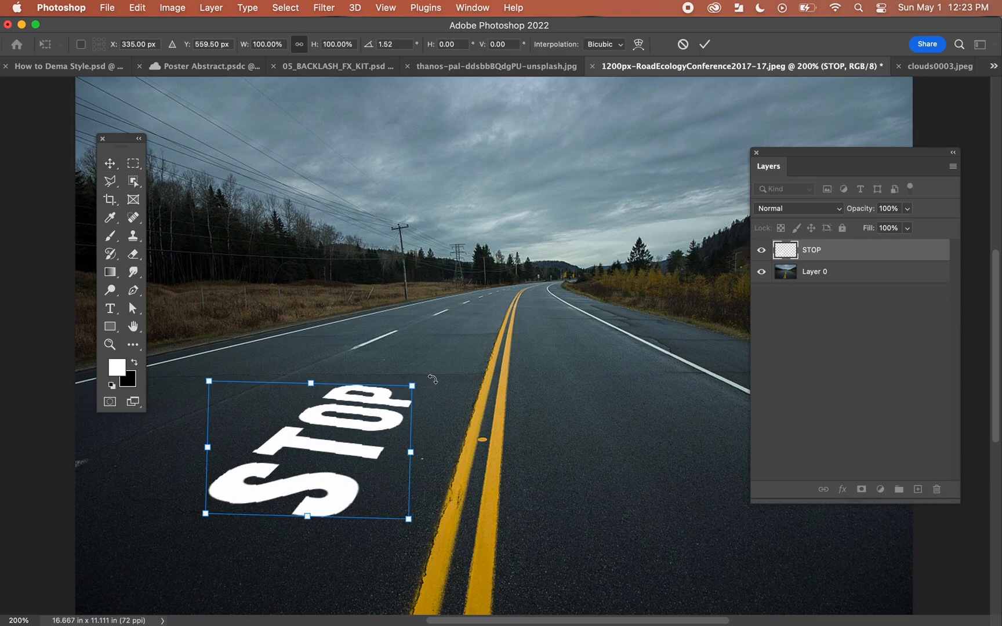
key("Return")
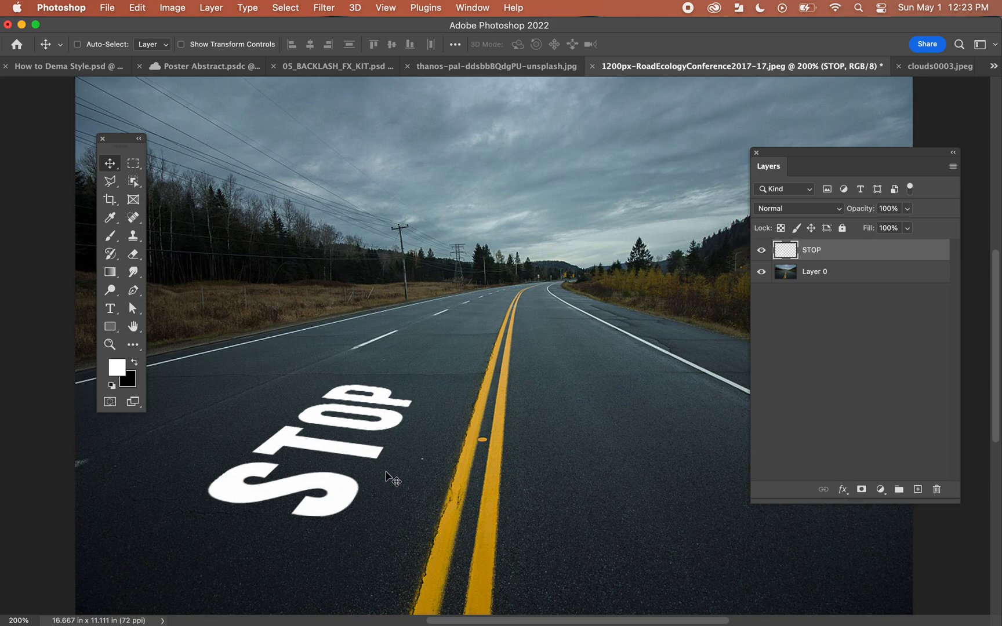
Step: In the STOP layer's Blending Options, raise the Blend If shadow threshold for the Underlying Layer to 41
scroll(385, 474, "down", 3)
scroll(384, 475, "left", 3)
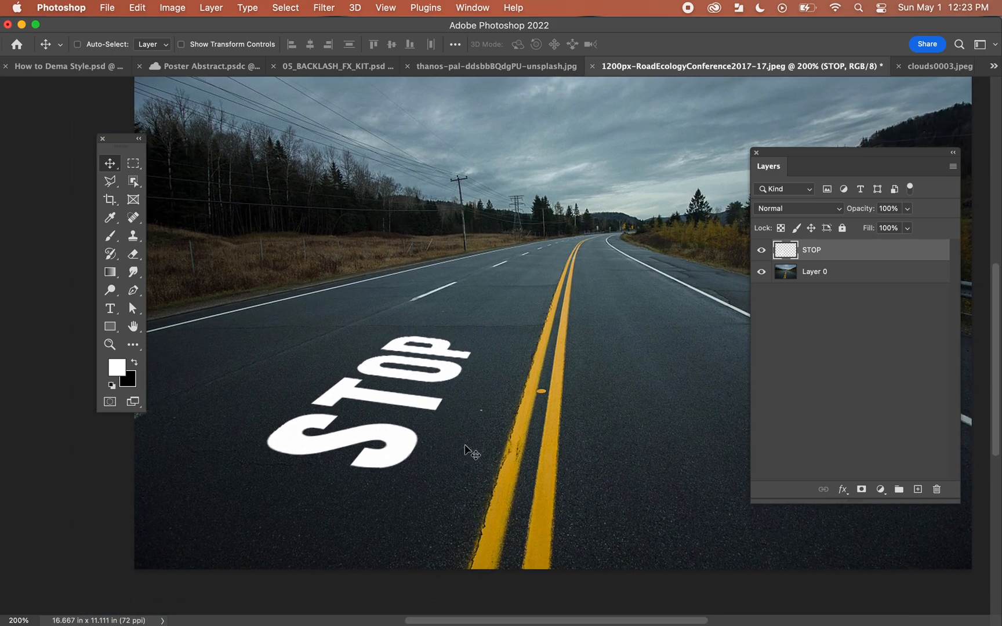
scroll(442, 443, "up", 2)
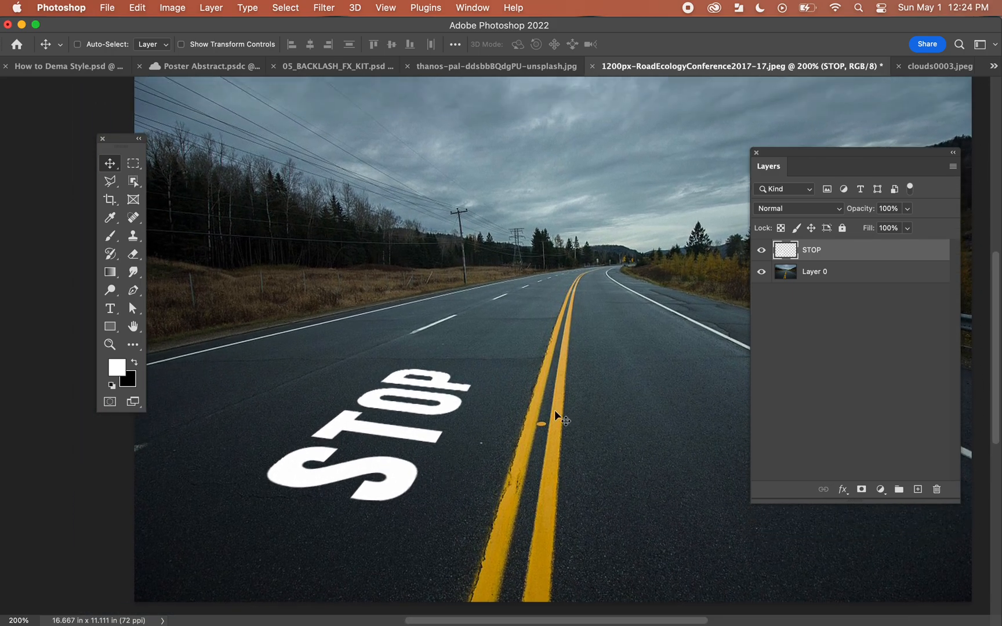
double_click(852, 251)
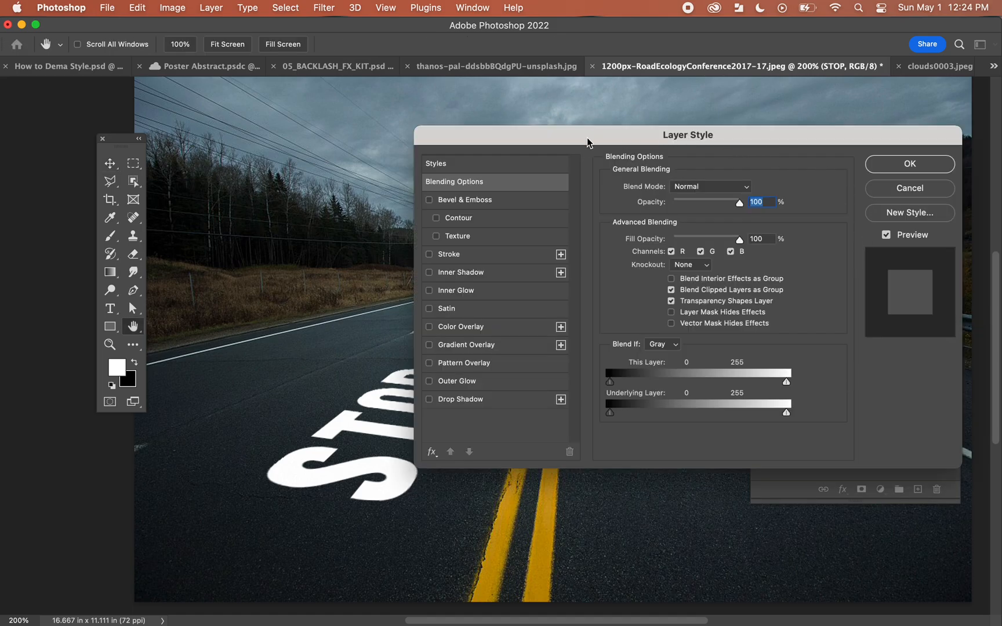
left_click_drag(587, 142, 655, 107)
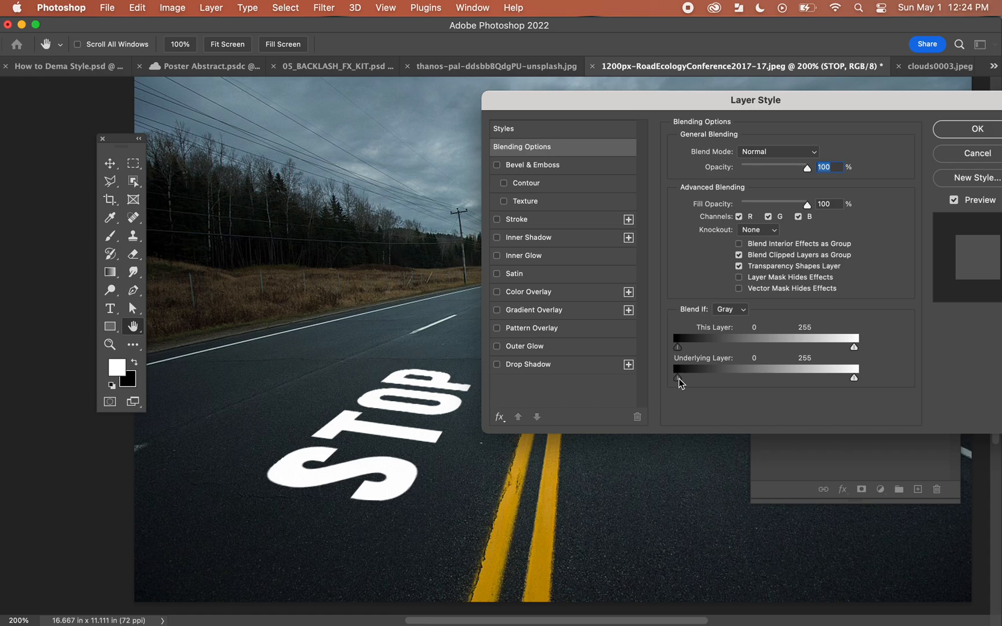
left_click_drag(680, 383, 707, 378)
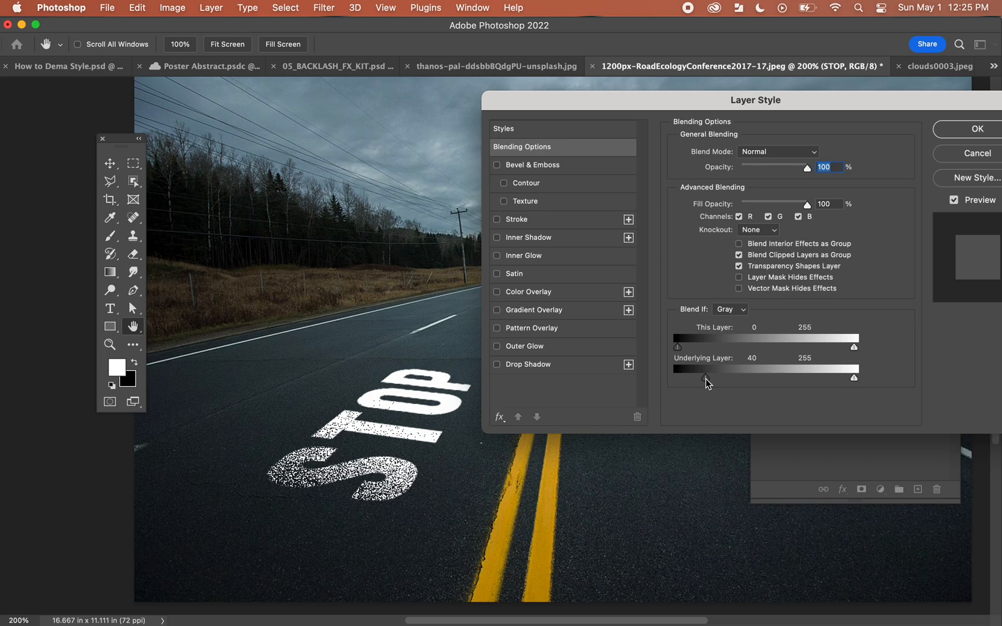
left_click_drag(705, 384, 709, 380)
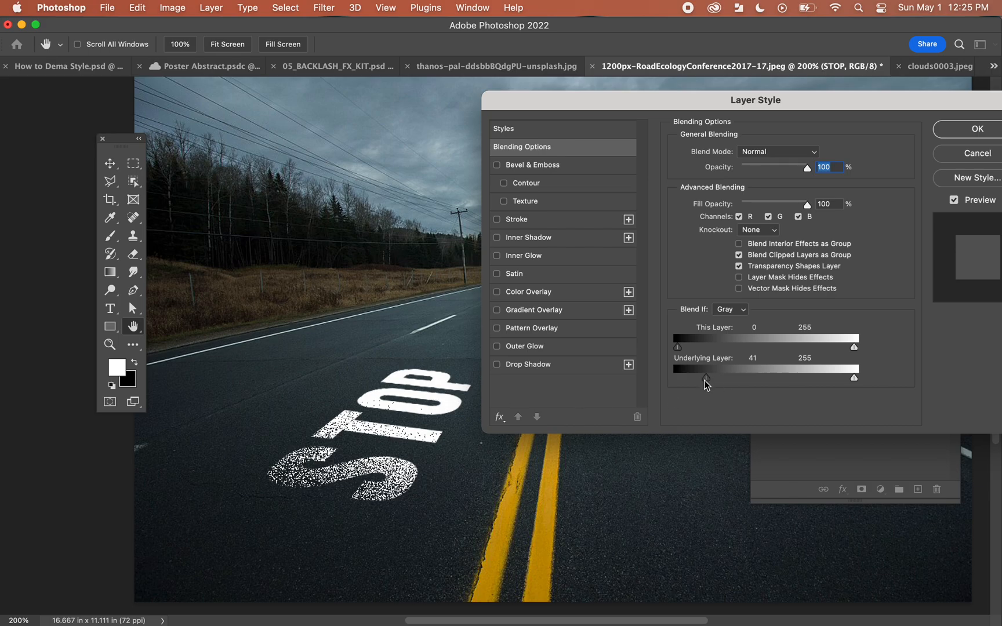
Step: Split the Underlying Layer shadow threshold to 27 / 116, apply the blending, and slightly reposition the STOP lettering on the road
left_click_drag(706, 379, 749, 378)
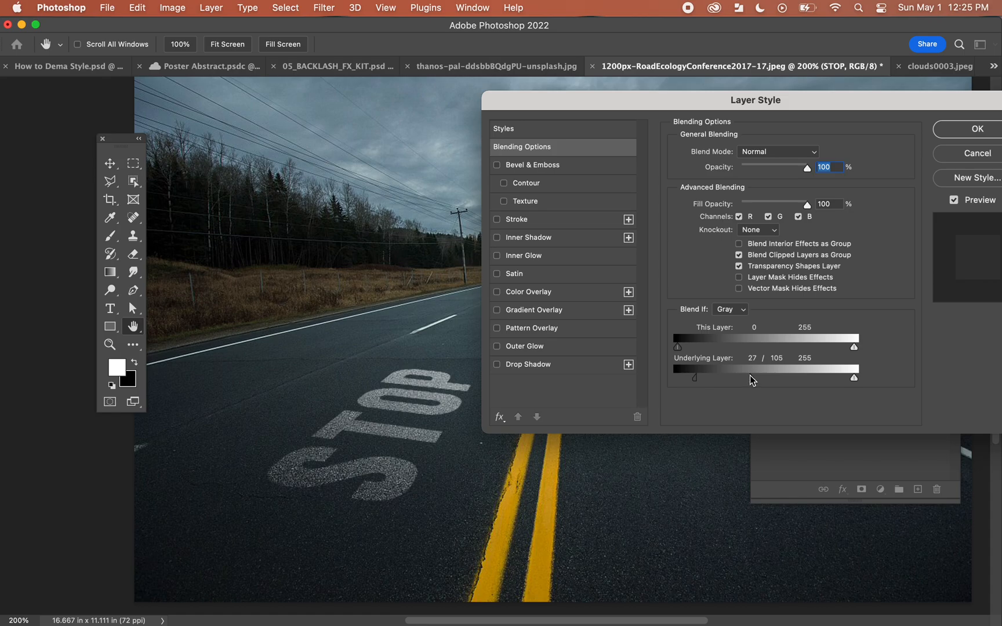
left_click_drag(749, 381, 762, 381)
mouse_move(577, 109)
left_mouse_down()
mouse_move(852, 152)
mouse_move(987, 158)
mouse_move(765, 114)
mouse_move(555, 105)
mouse_move(566, 114)
left_mouse_up()
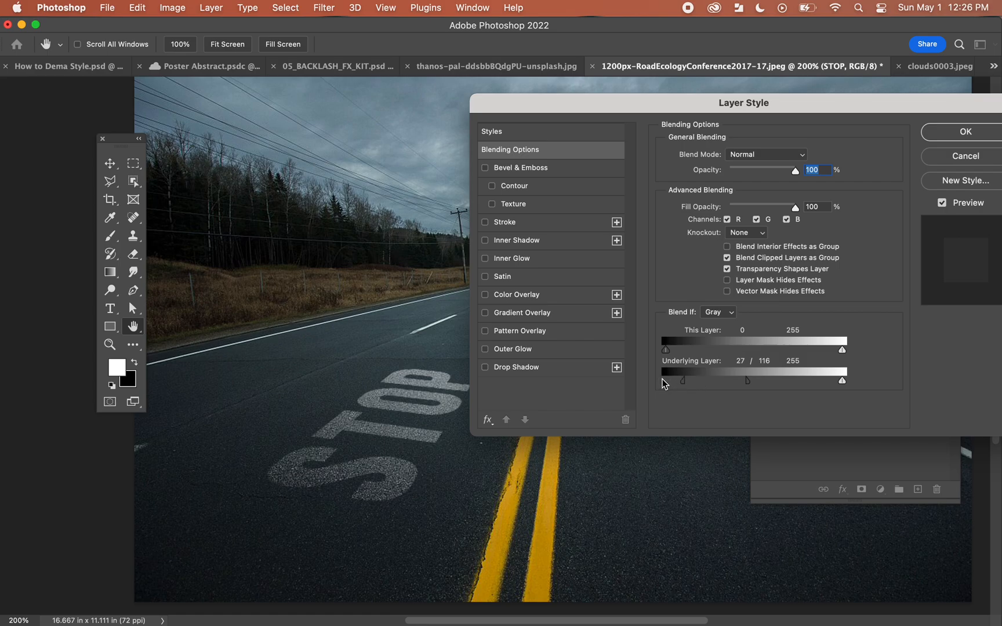
left_click(950, 133)
left_click_drag(515, 431, 488, 422)
Step: In clouds0003.jpeg, split the CLOUDS text layer's Underlying Layer highlight threshold to 115 / 205 and reposition the text higher in the sky
left_click(920, 66)
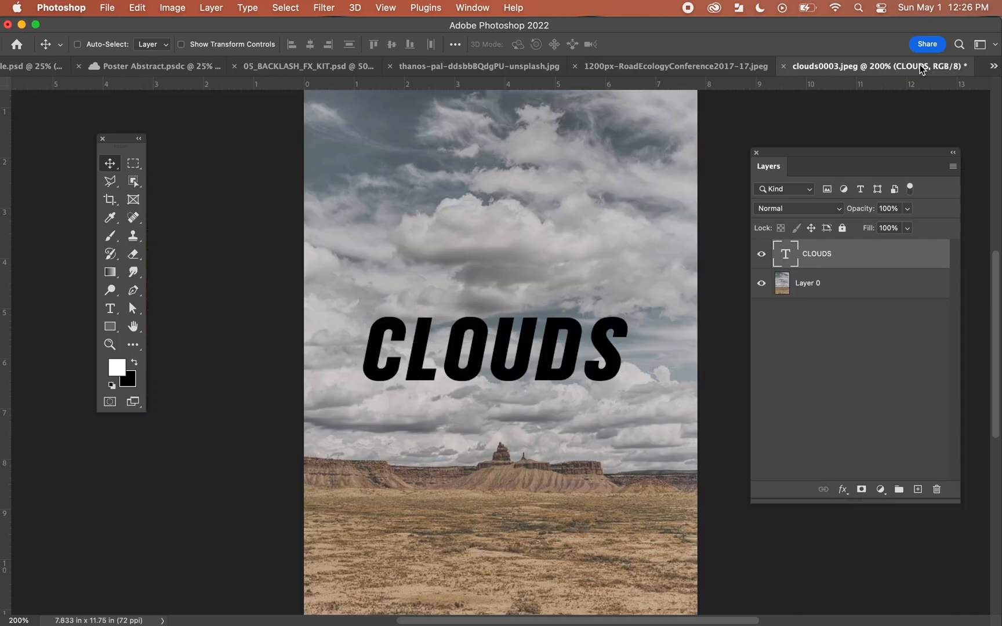
left_click_drag(541, 384, 546, 310)
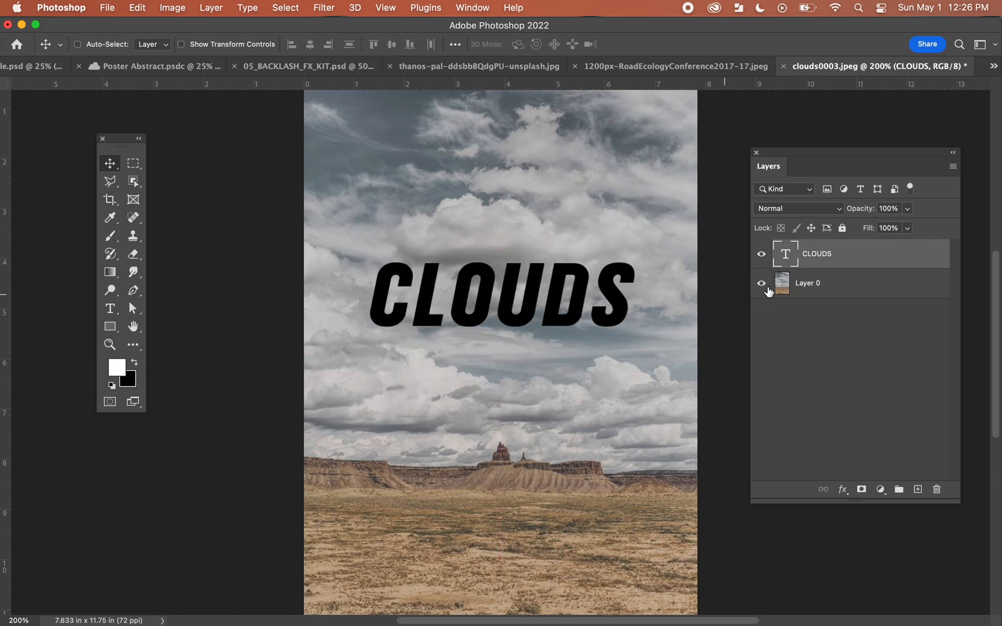
double_click(863, 258)
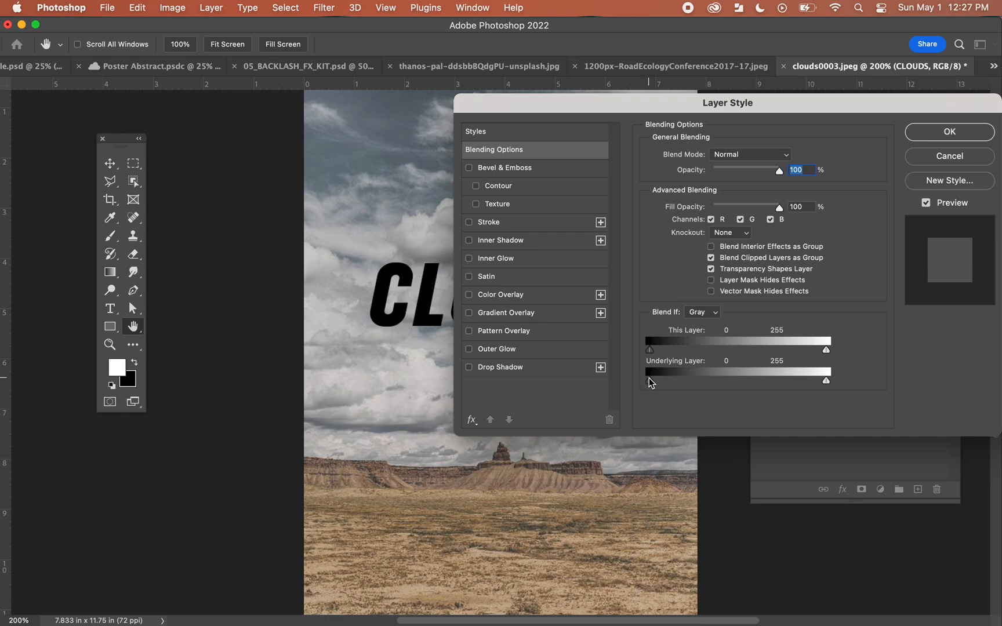
left_click_drag(571, 107, 695, 117)
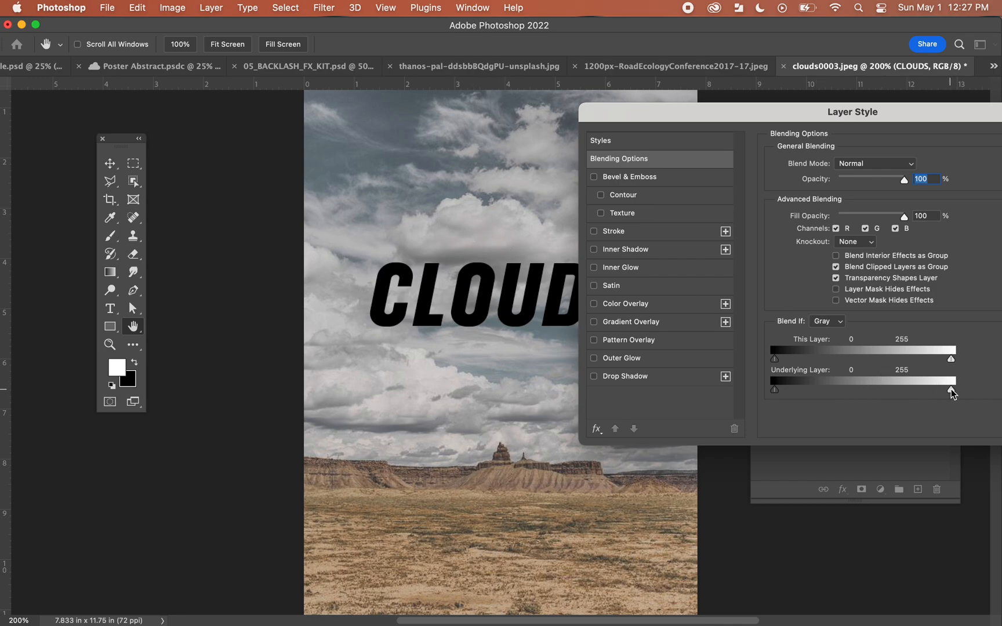
left_click_drag(951, 393, 853, 390)
left_click_drag(657, 114, 606, 105)
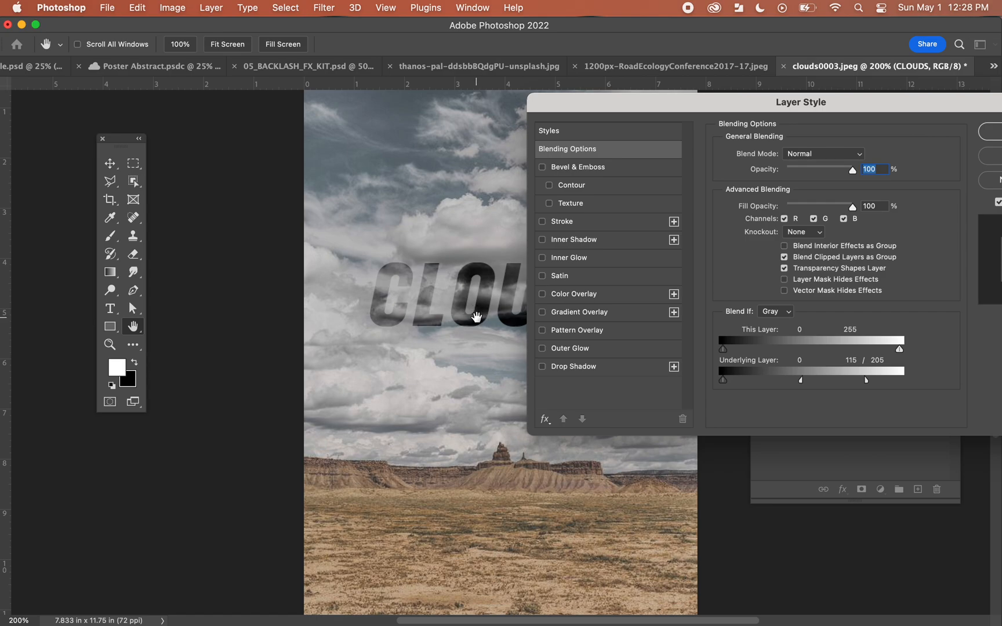
left_click_drag(838, 110, 727, 110)
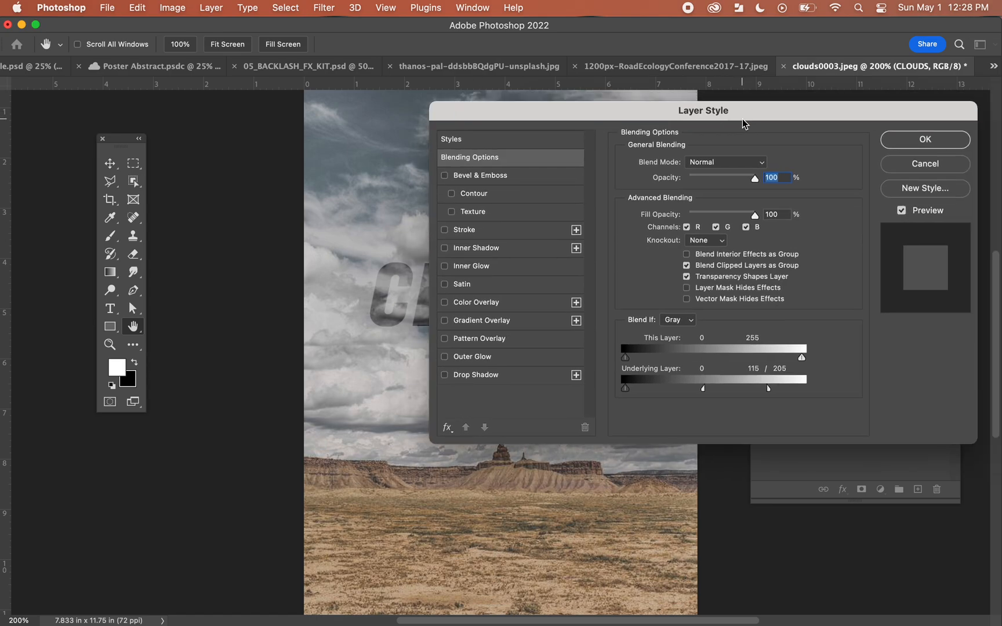
left_click(924, 139)
left_click_drag(486, 320, 515, 262)
left_click_drag(618, 337, 548, 355)
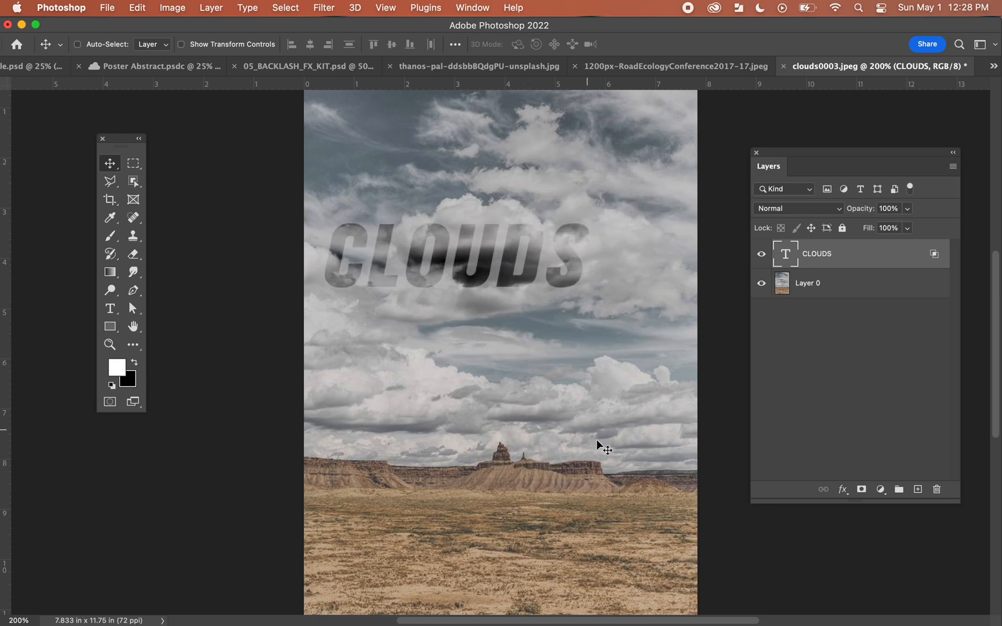
Step: Switch to the barn photo document, move the floating panels off the image, and compare it with the BLEND IF: BLUE layer hidden and shown
left_click(648, 68)
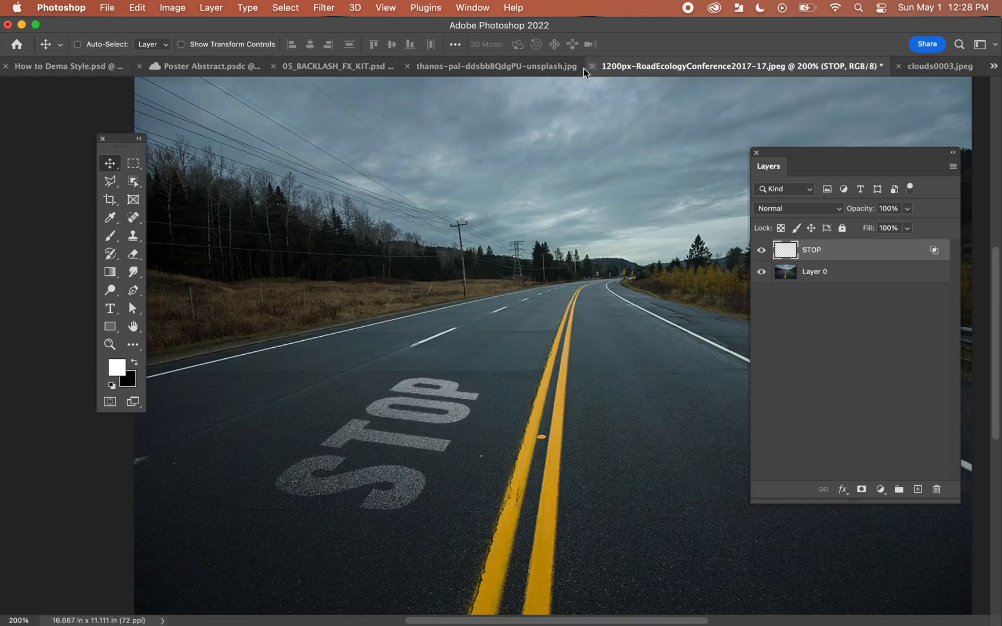
left_click(503, 71)
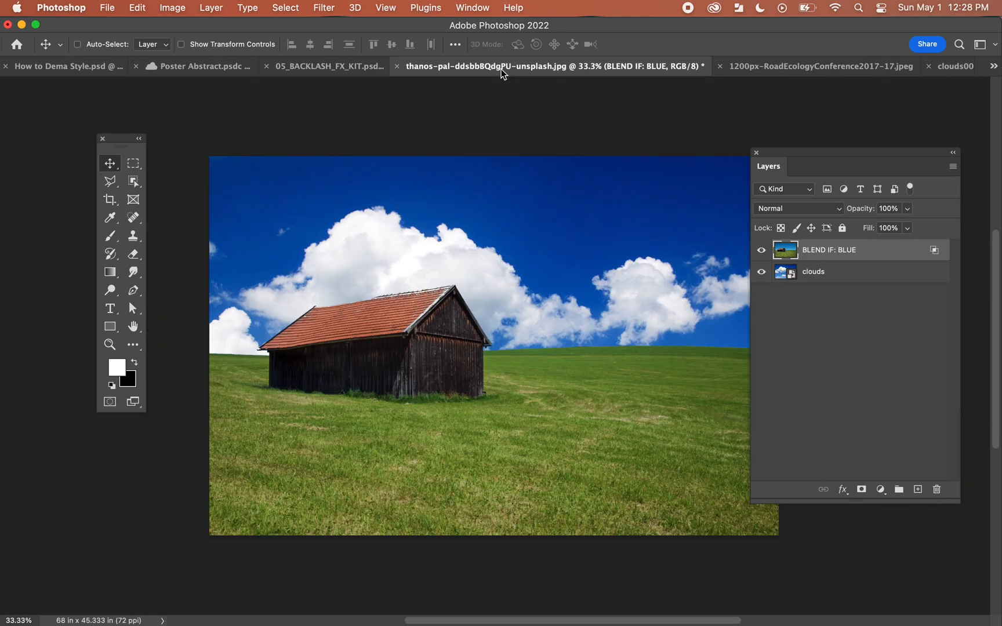
left_click_drag(809, 154, 850, 123)
left_click_drag(127, 141, 115, 141)
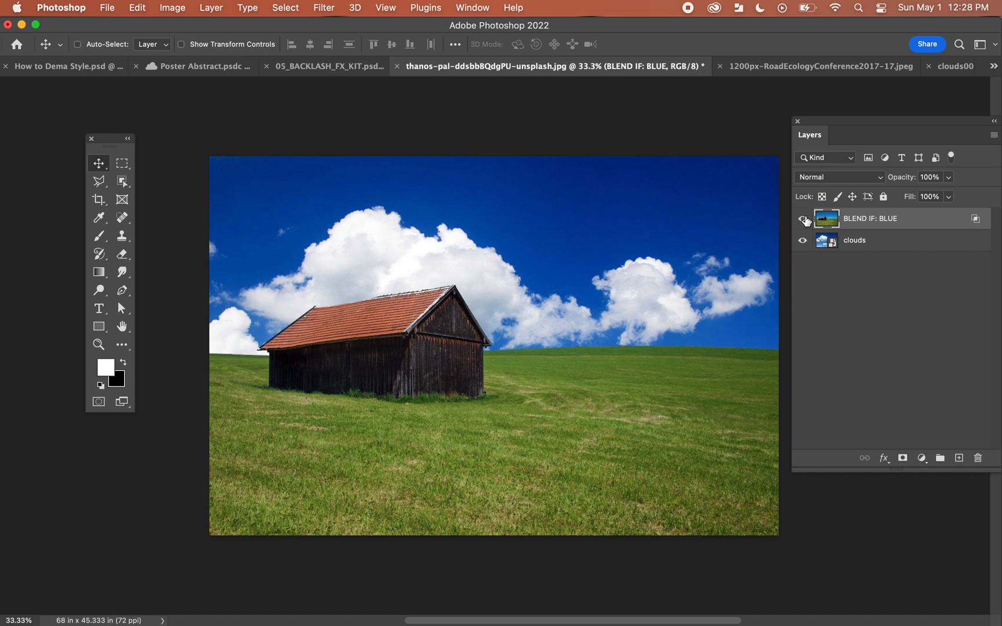
left_click(802, 219)
left_click(802, 218)
Step: Reset the BLEND IF: BLUE layer's blue-channel This Layer highlight threshold to its maximum and apply the change
double_click(917, 219)
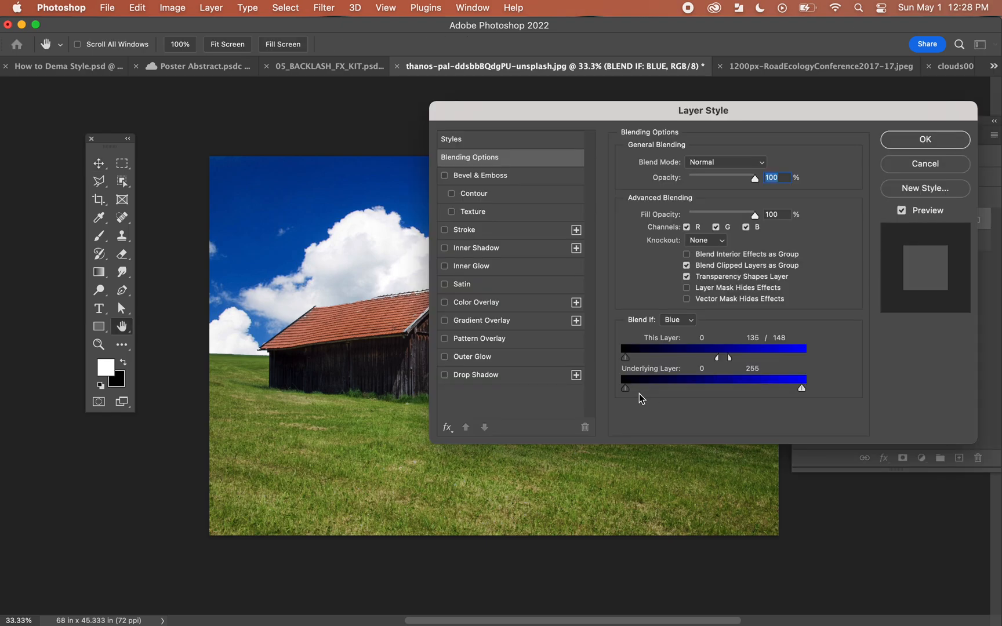
left_click_drag(717, 358, 850, 359)
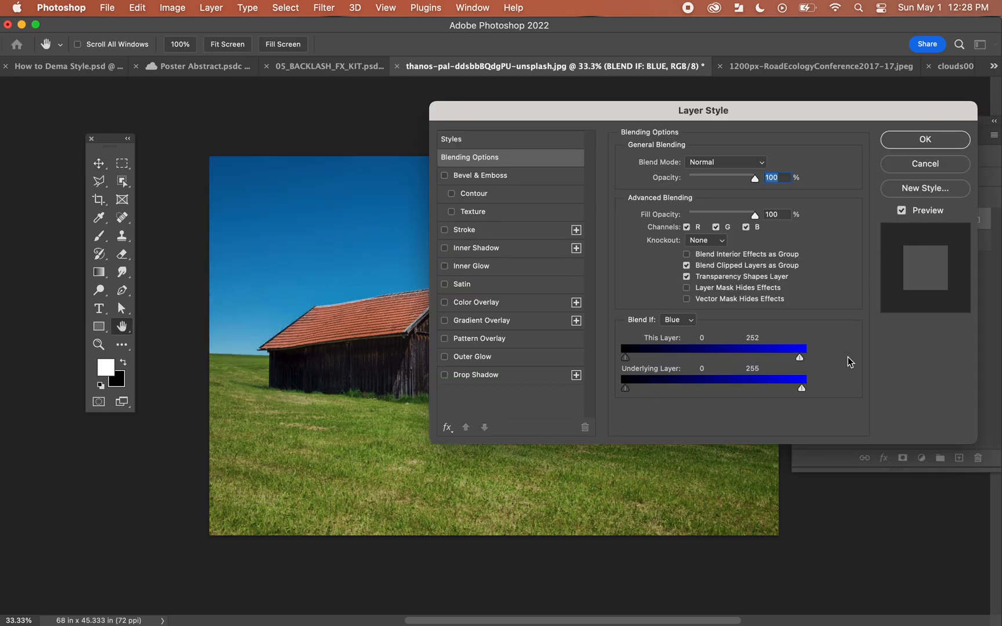
key("Return")
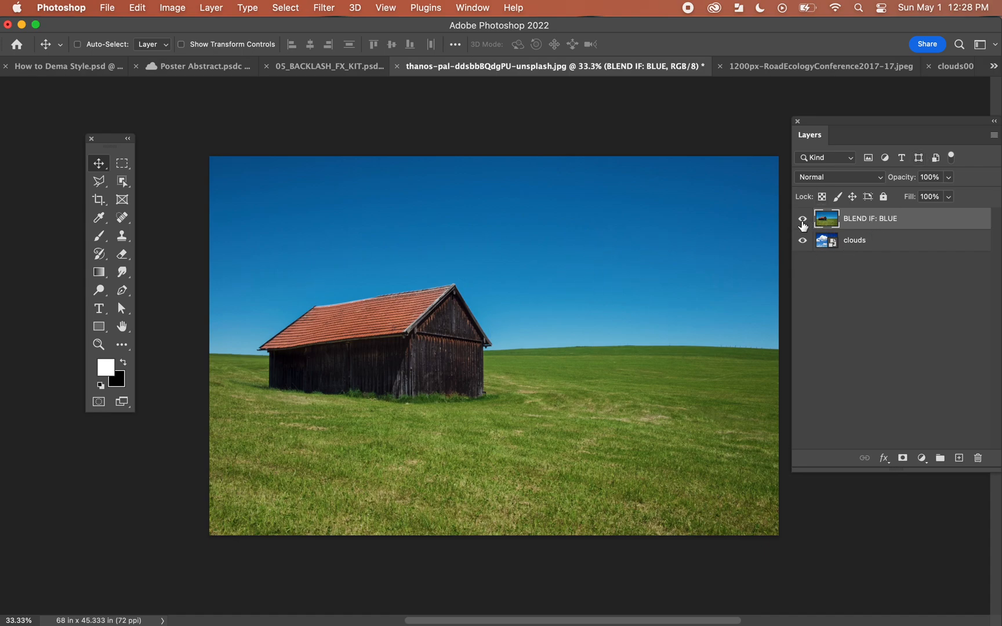
Step: Hide the BLEND IF: BLUE layer to examine the clouds layer beneath, restore its visibility, and reselect it
left_click(802, 219)
left_click(833, 244)
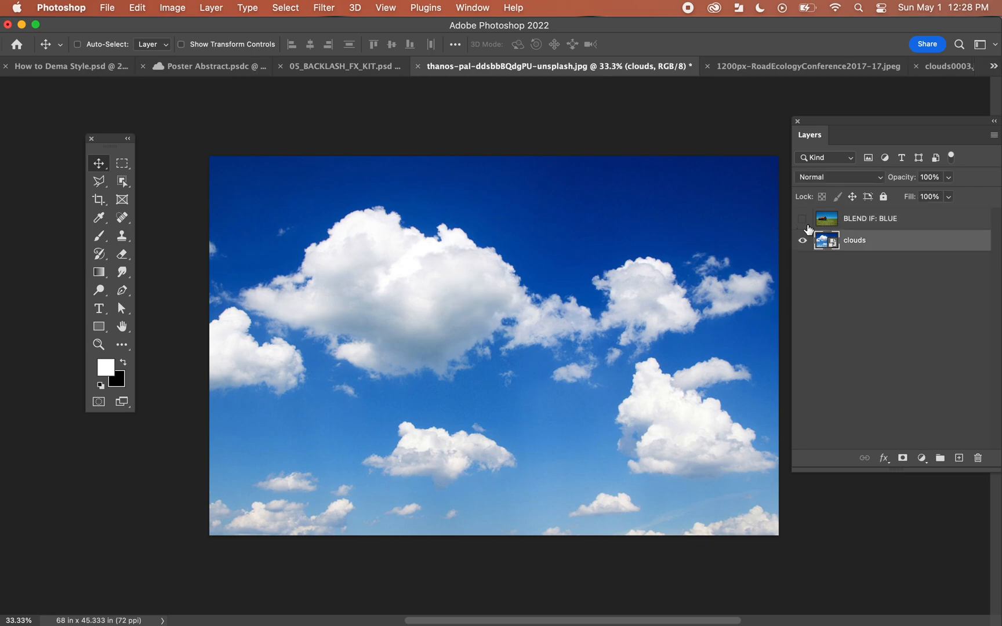
left_click(803, 220)
left_click(825, 224)
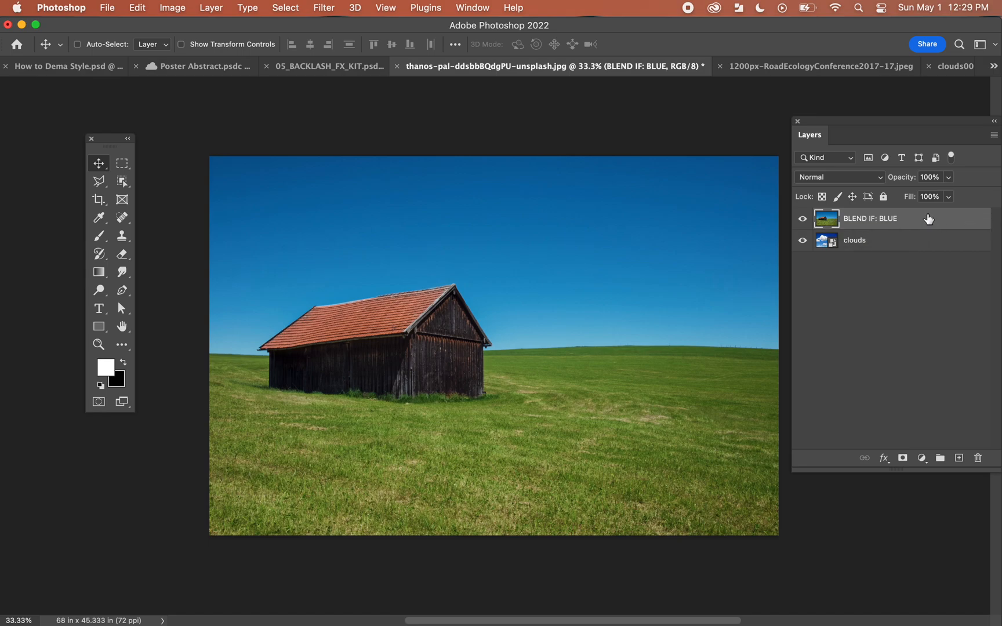
Step: Set the barn layer's Blend If channel to Blue, lower the This Layer highlight threshold until the clouds replace the sky, and apply
double_click(933, 221)
left_click_drag(556, 119, 731, 77)
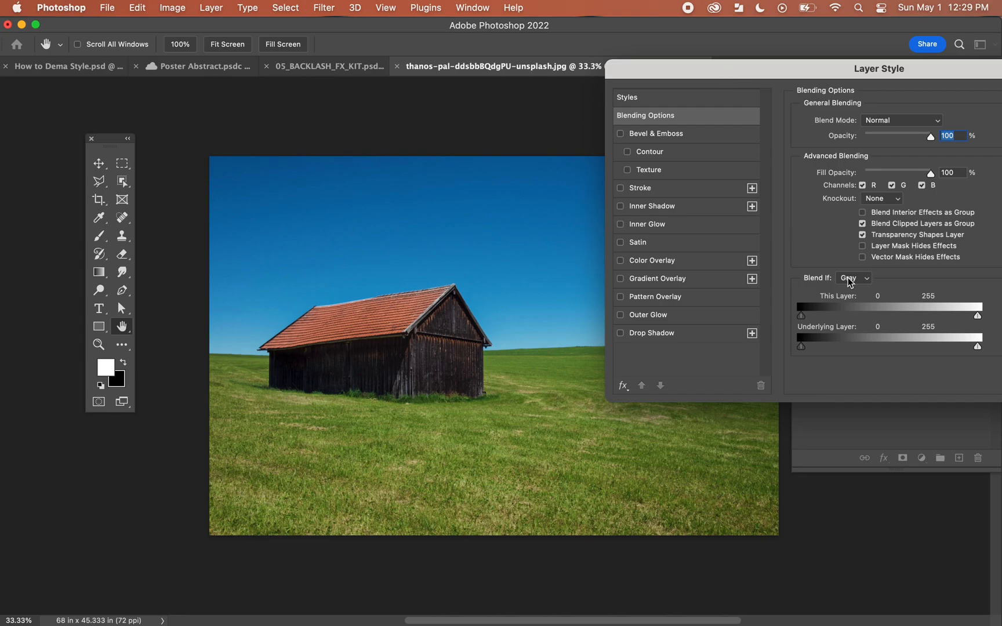
left_click(854, 278)
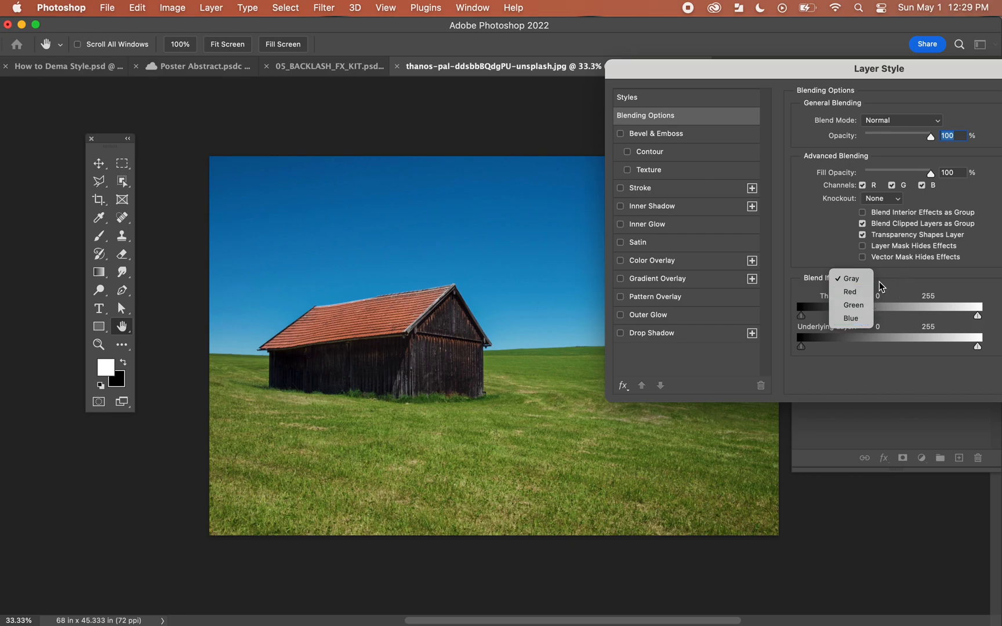
left_click(868, 319)
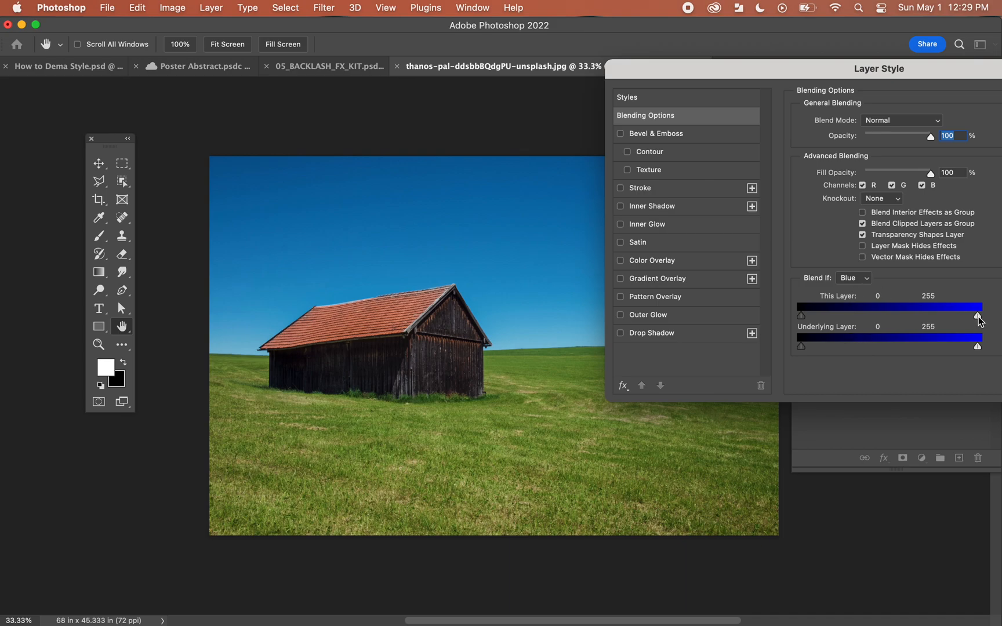
left_click_drag(978, 320, 864, 321)
left_click_drag(945, 76, 687, 80)
left_click(828, 102)
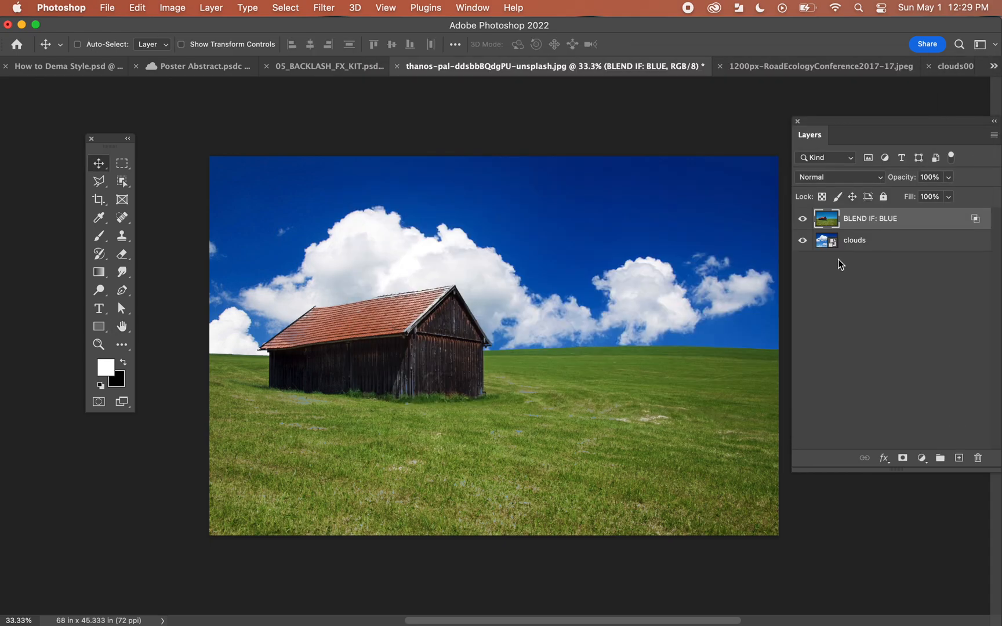